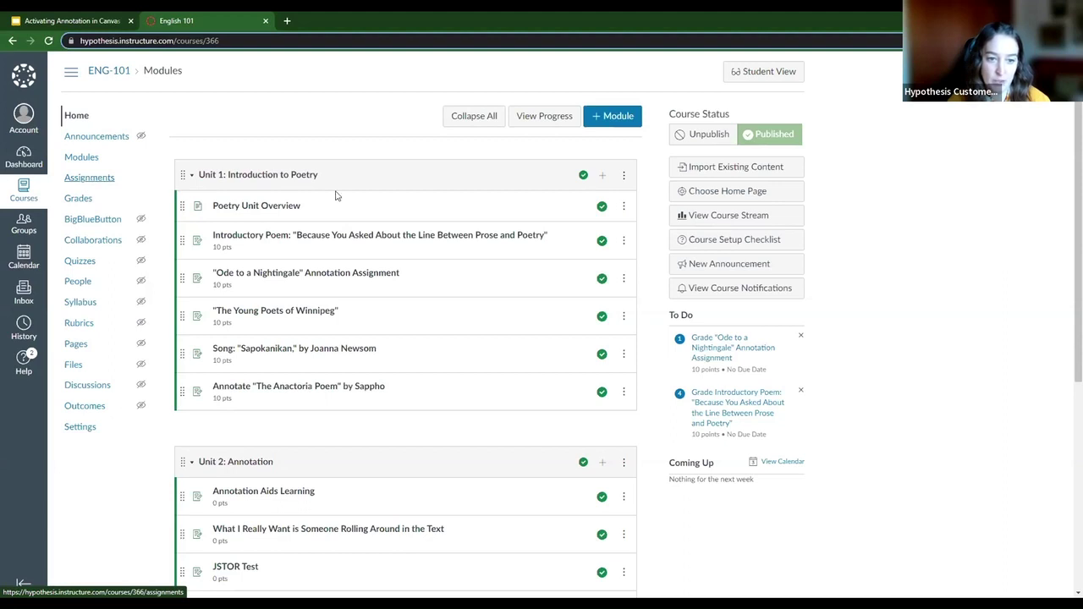
# Look over the Unit 1 module's available actions and the course's assignment list.
pyautogui.click(623, 177)
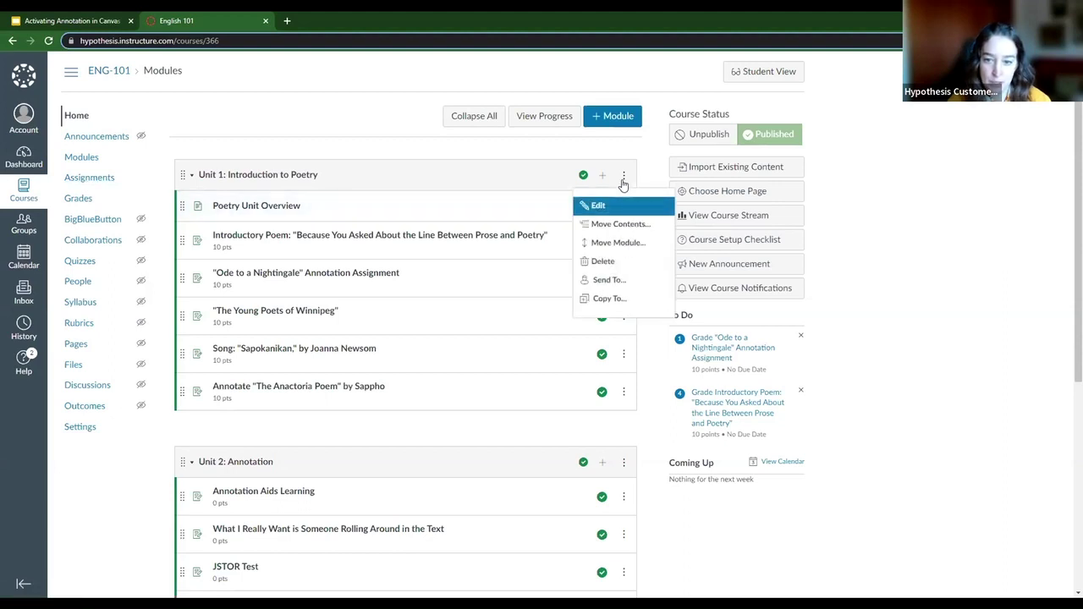
pyautogui.click(345, 131)
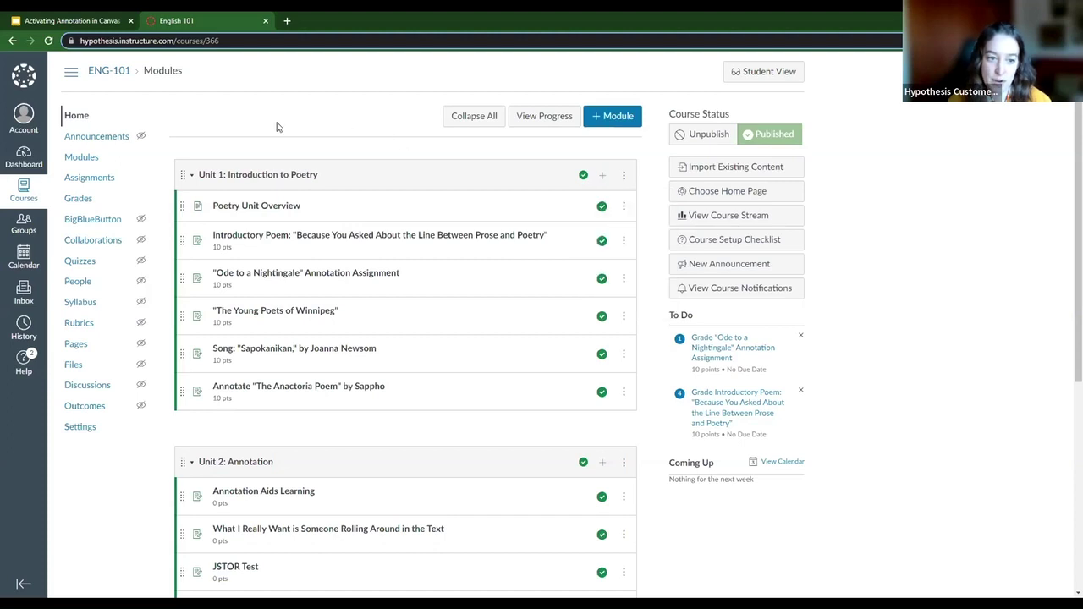
pyautogui.click(90, 181)
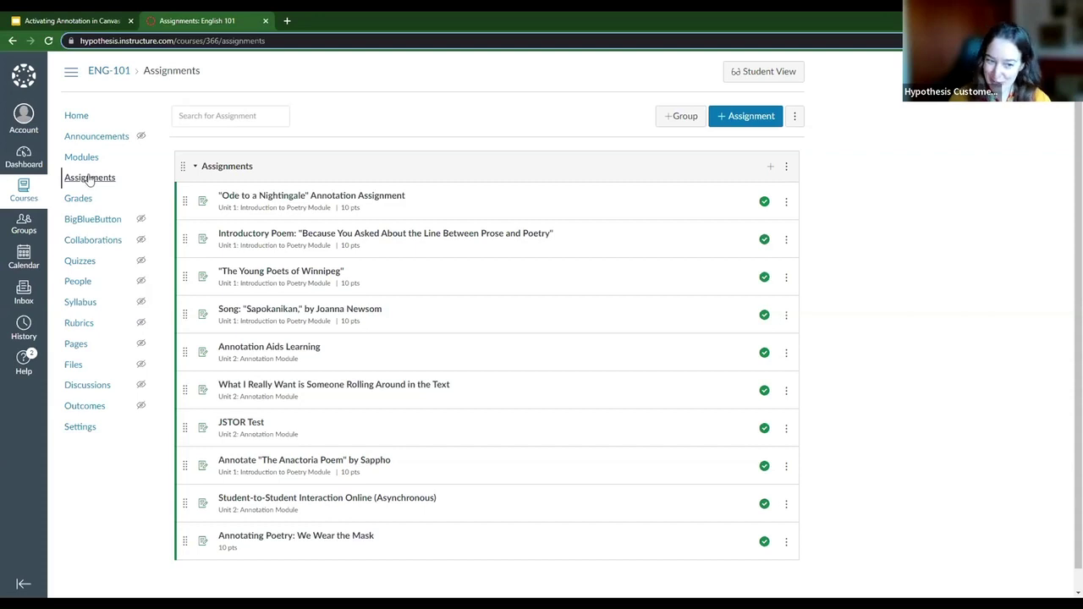
# Start a new group set for the course's people and name it "Emily Dickinson Reading Groups".
pyautogui.click(78, 283)
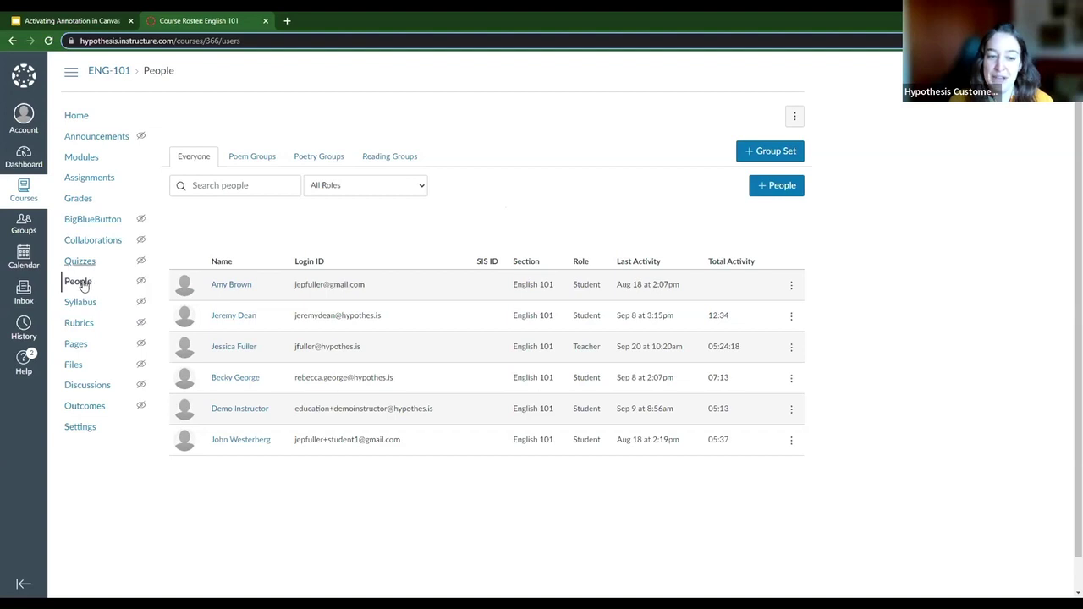
pyautogui.click(762, 153)
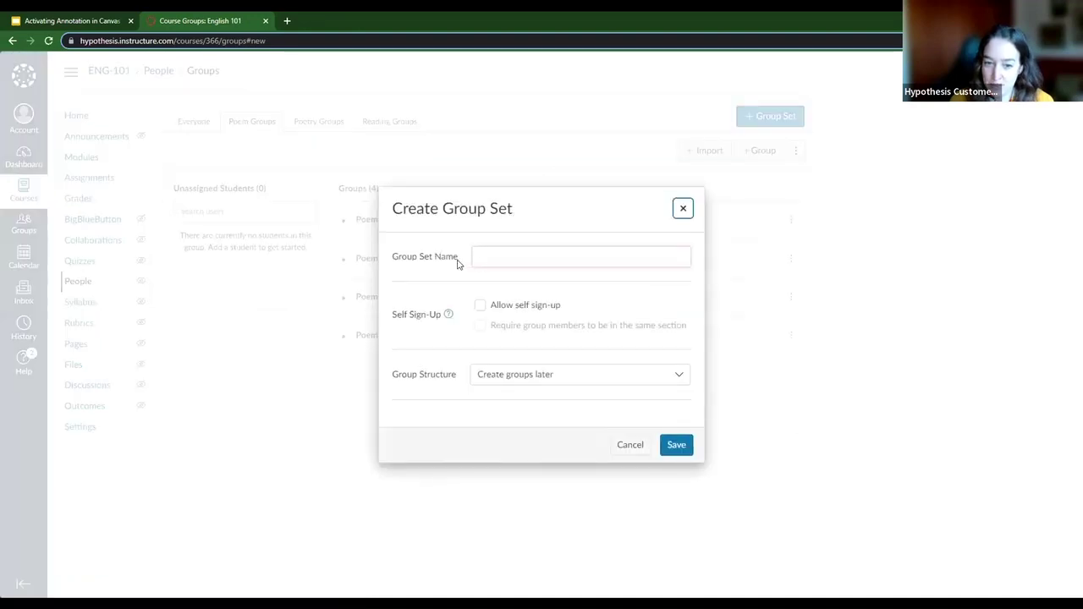
pyautogui.click(499, 253)
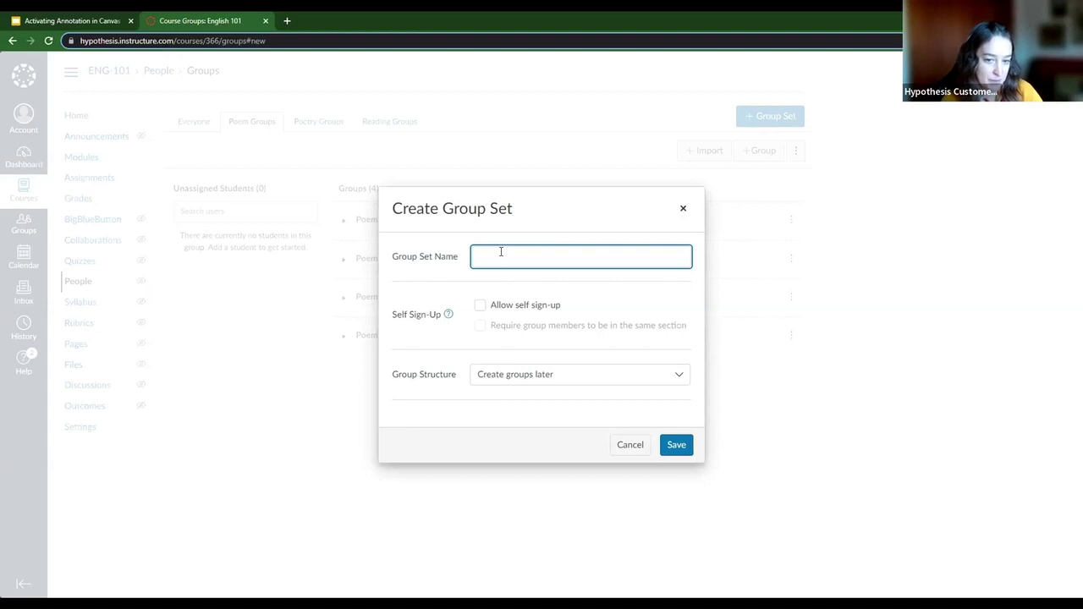
pyautogui.write('Emily Dickinson')
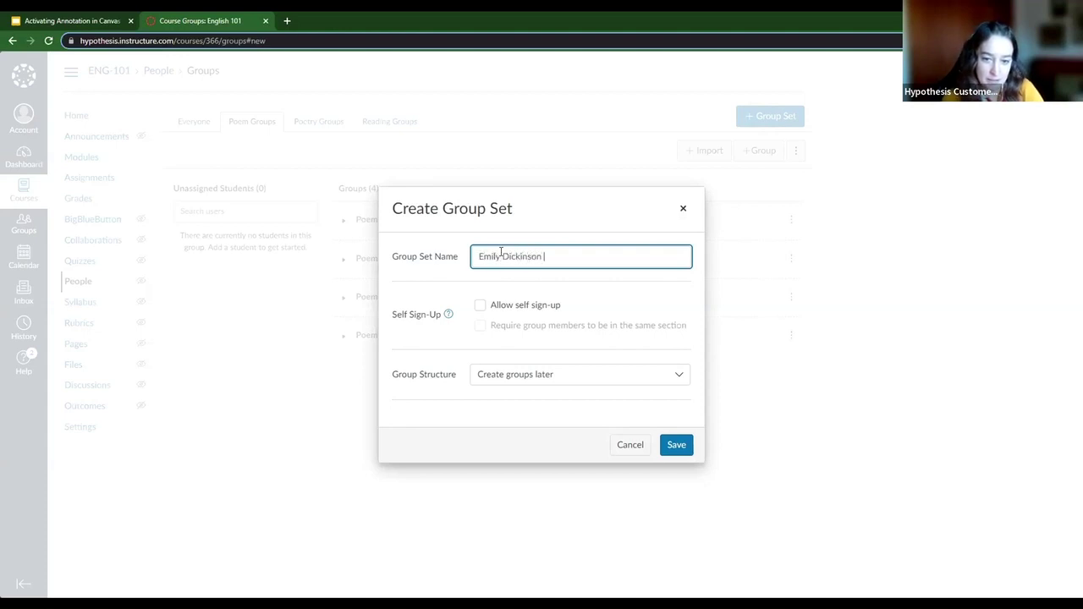
pyautogui.write(' Reading Groups')
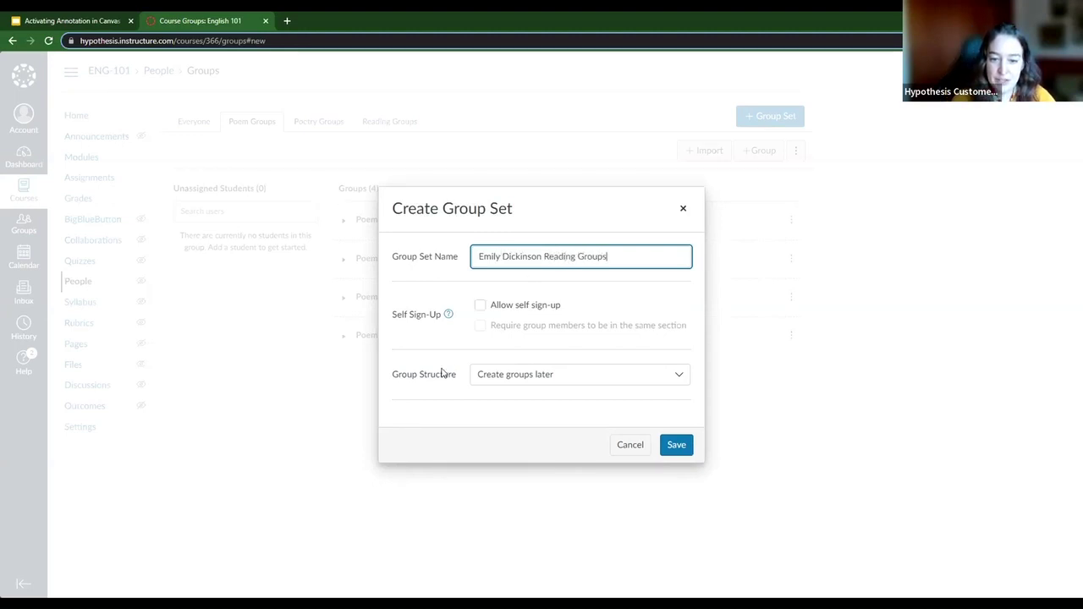
# Set the group structure to split students by number of groups, with 2 groups, and save the group set.
pyautogui.click(510, 381)
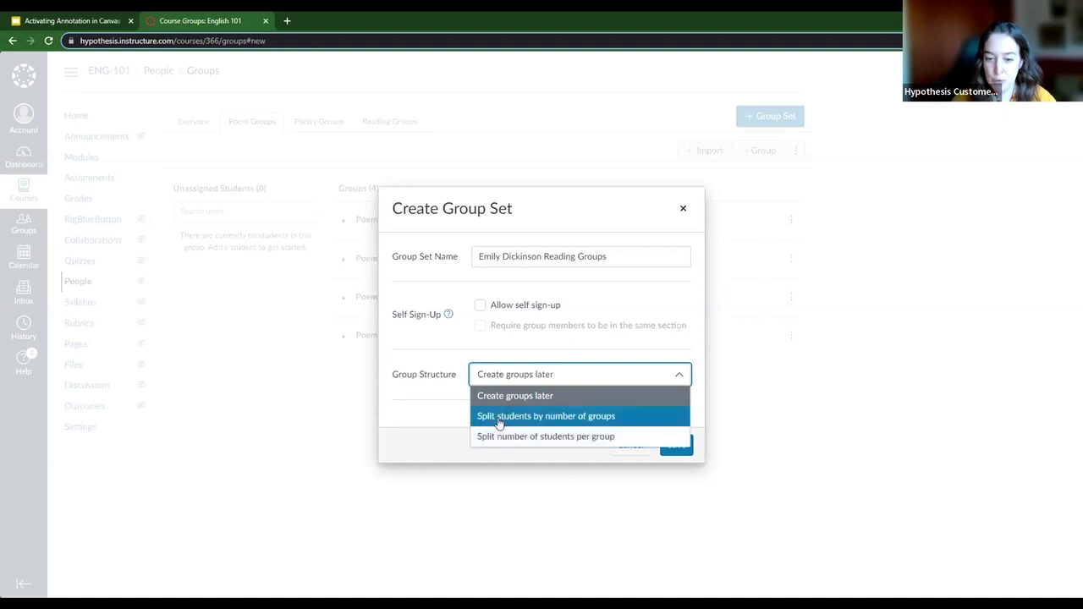
pyautogui.click(499, 420)
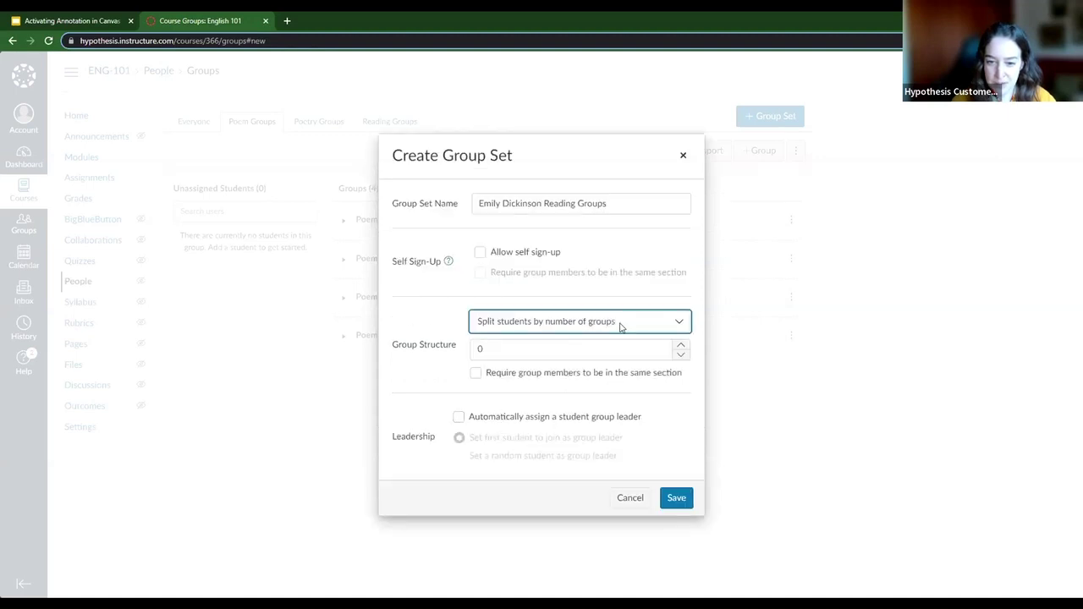
pyautogui.click(681, 345)
pyautogui.click(681, 345)
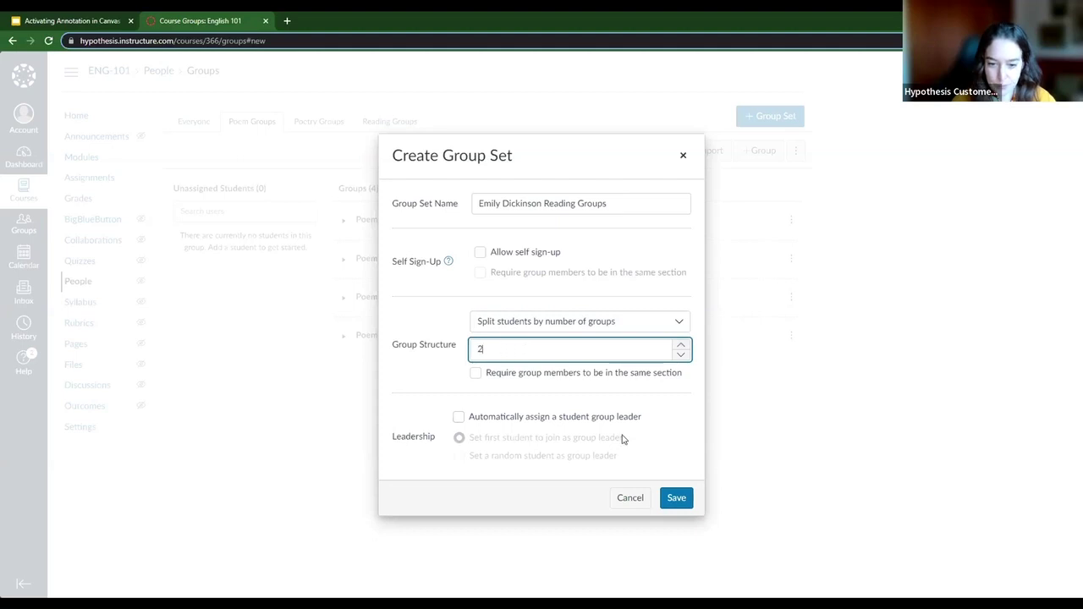
pyautogui.click(683, 506)
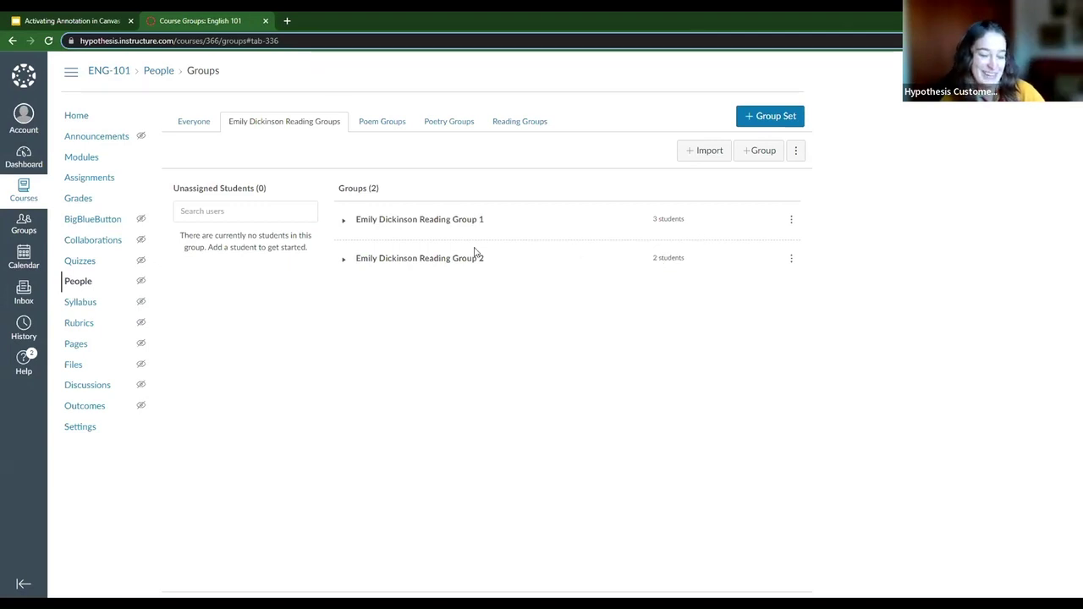
# Create a new course assignment named "Annotating Poetry: Emily Dickinson".
pyautogui.click(77, 183)
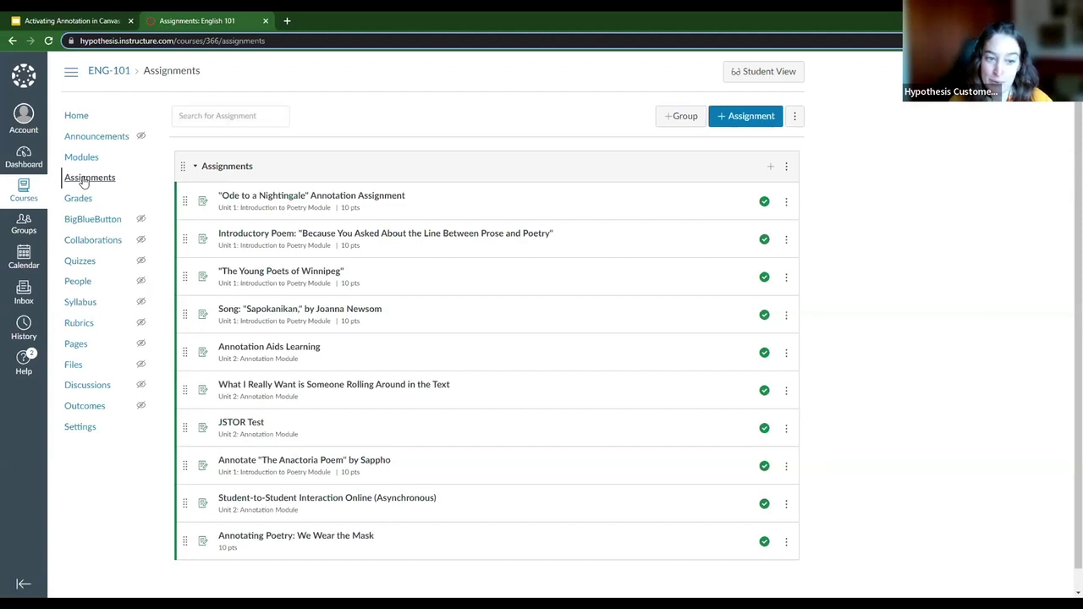
pyautogui.click(739, 120)
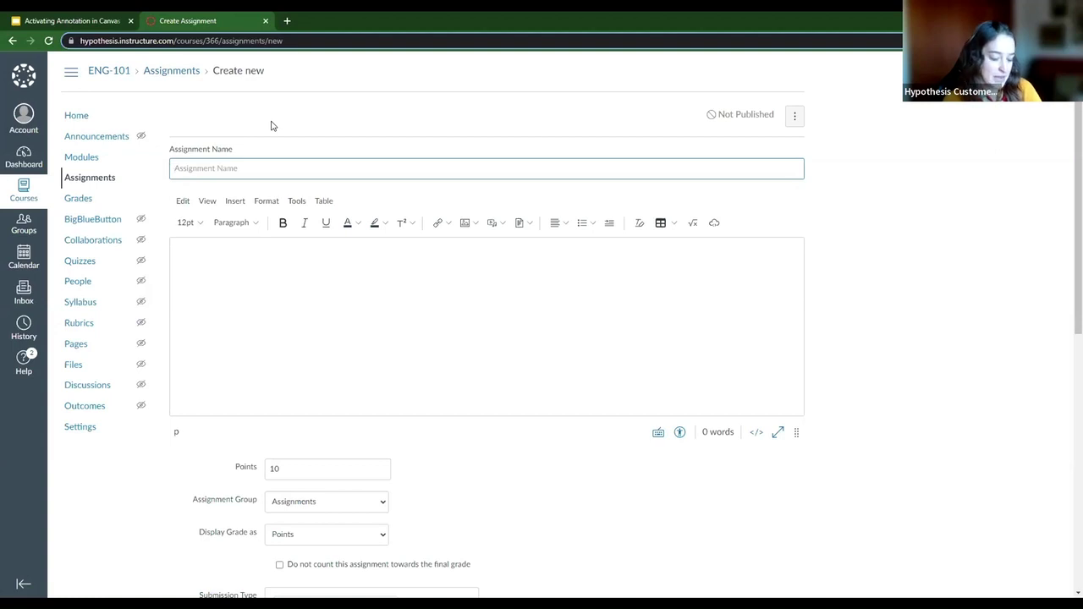
pyautogui.write('Annotatin')
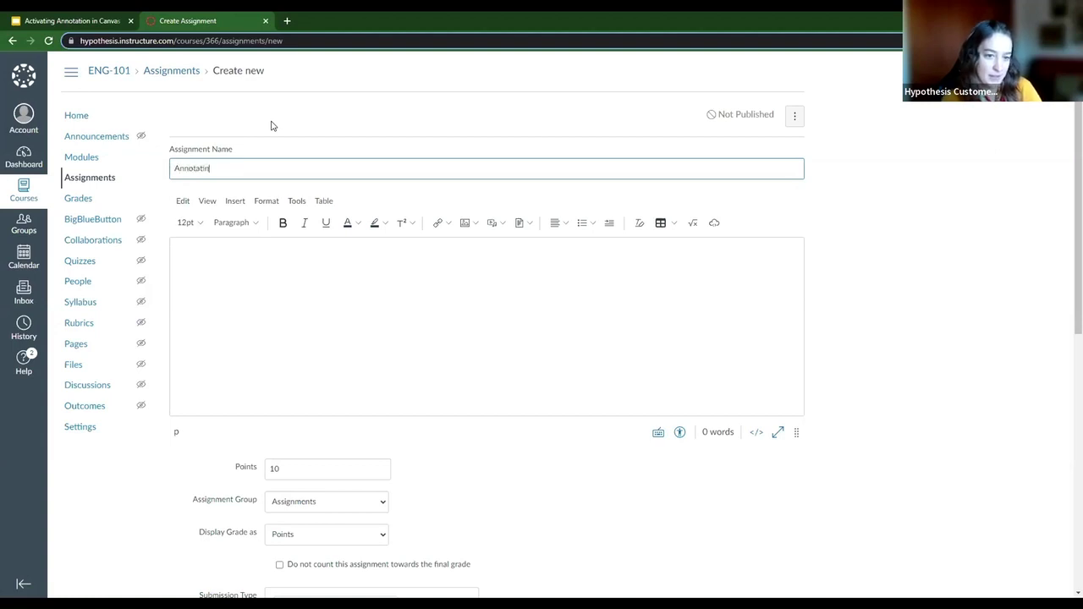
pyautogui.write('g Poetr')
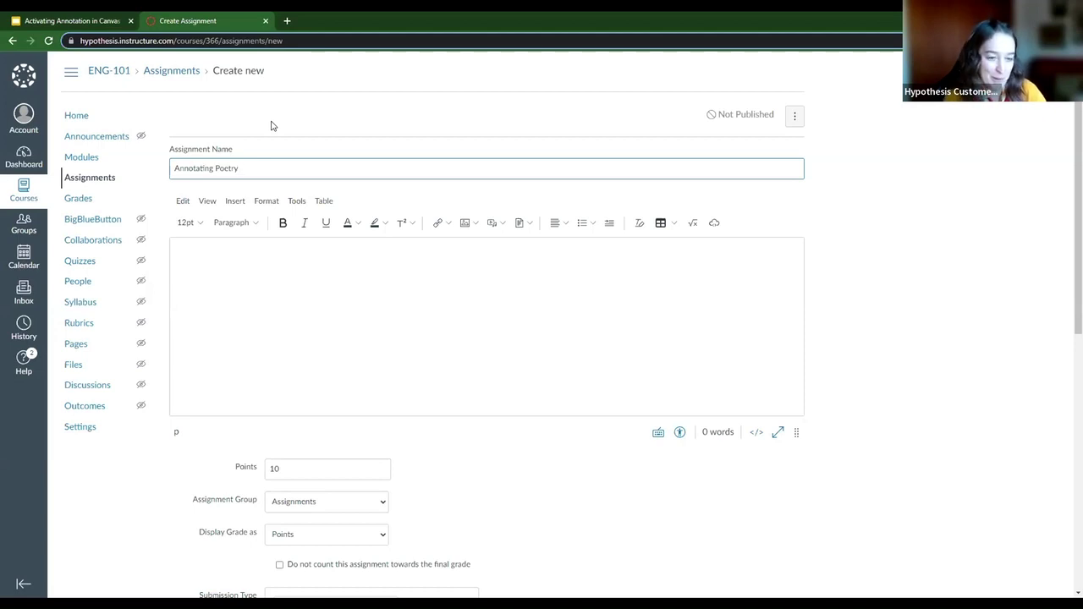
pyautogui.write('y ')
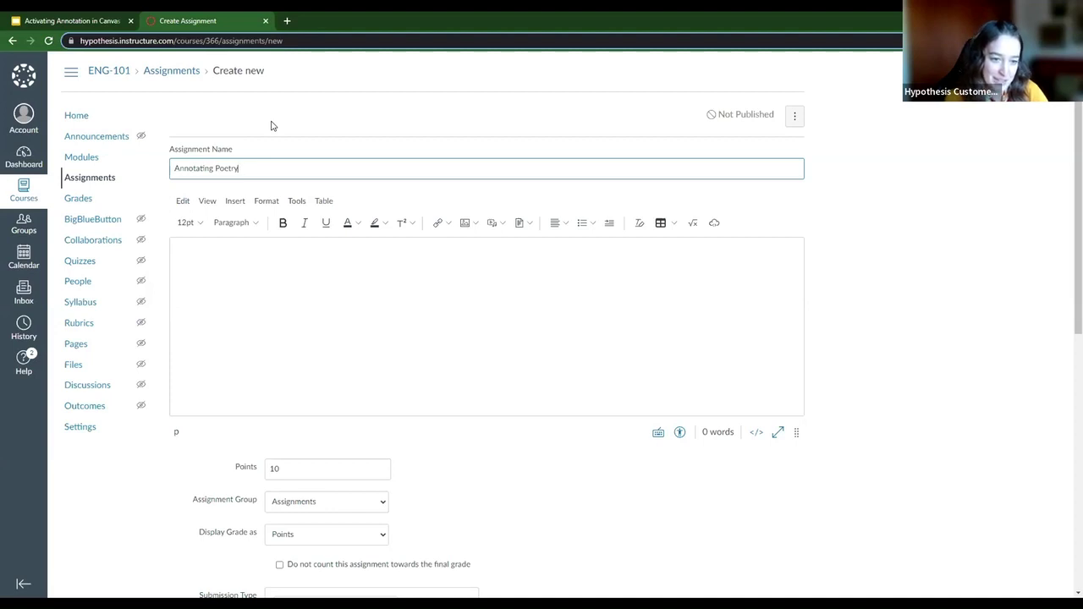
pyautogui.write(': Emi')
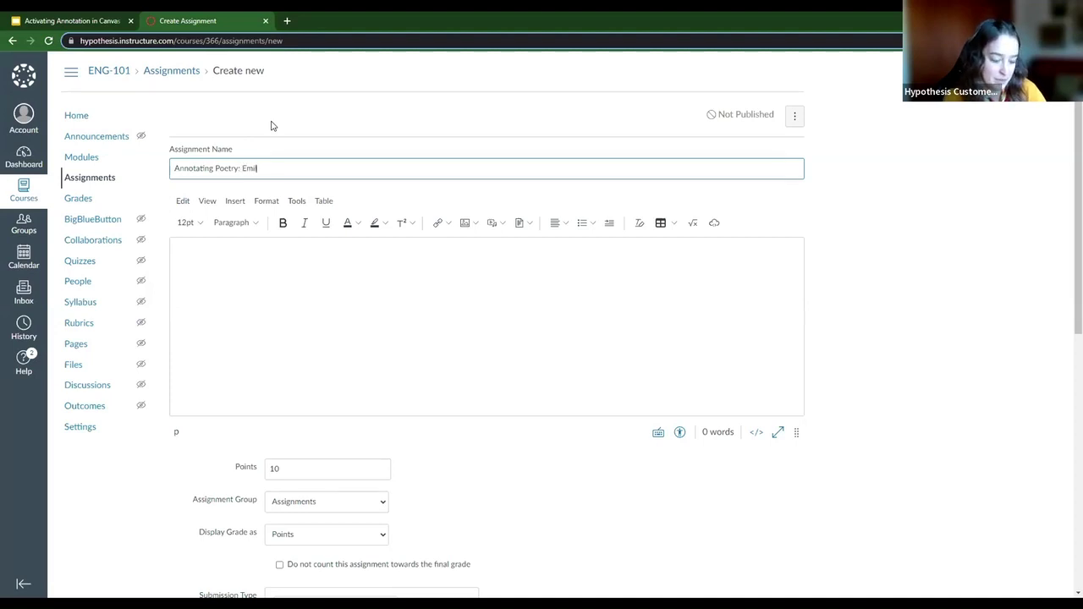
pyautogui.write('ly Dickinson')
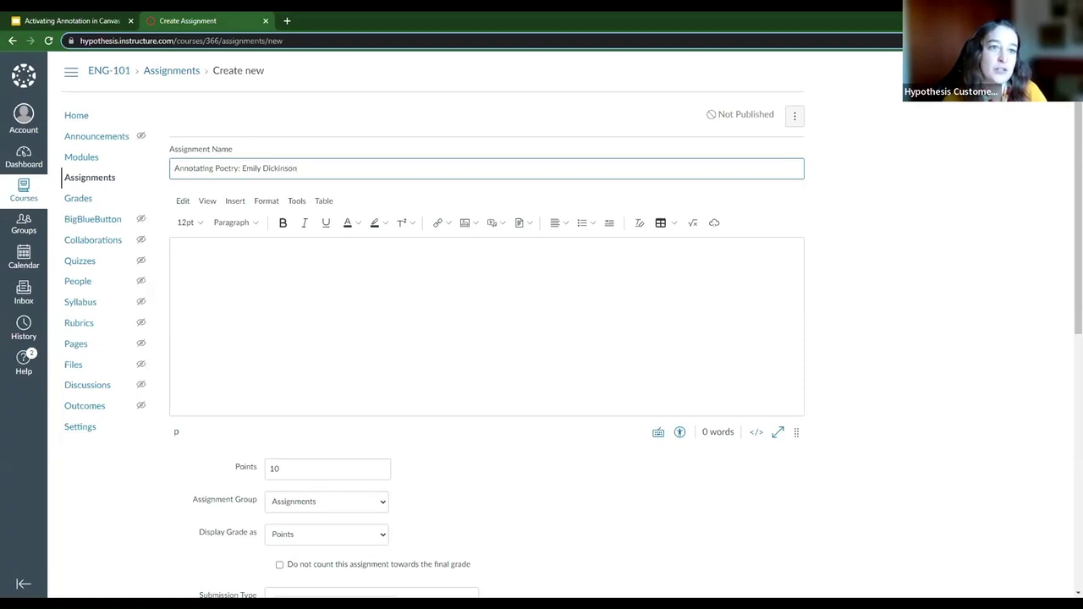
pyautogui.press('Tab')
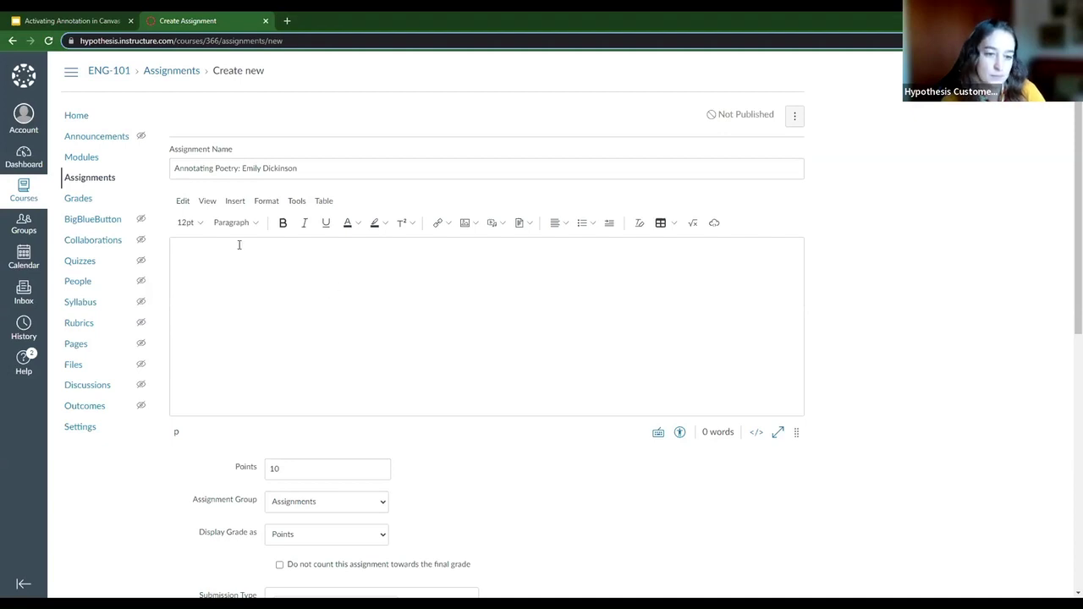
# Paste the copied annotation instructions, beginning "Please open the poem.", into the assignment description.
pyautogui.click(269, 275)
pyautogui.hotkey('ctrl', 'v')
pyautogui.scroll(5, 431, 353)
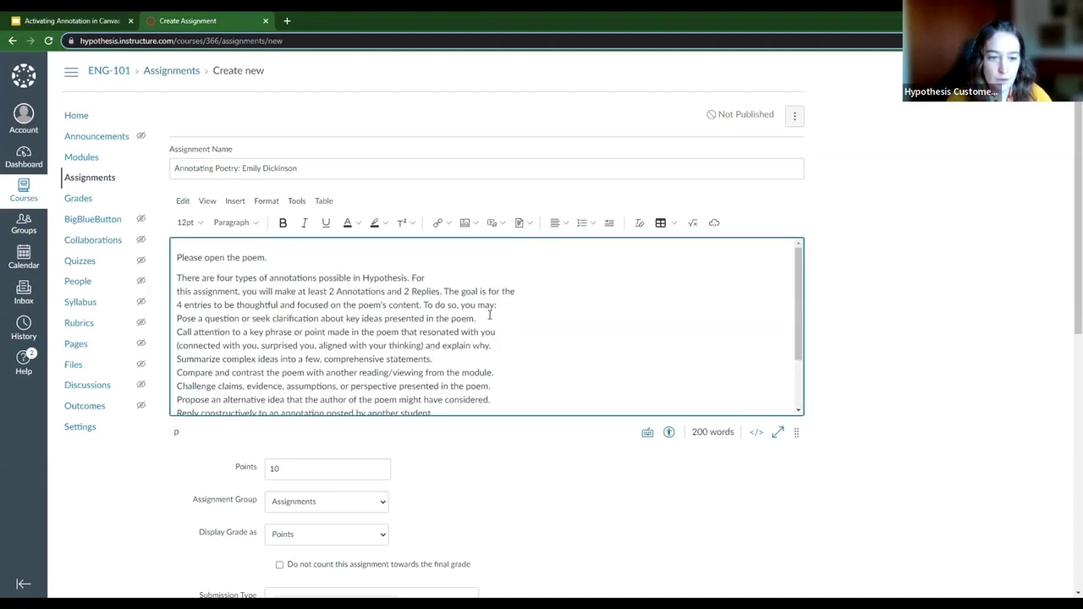
pyautogui.click(176, 258)
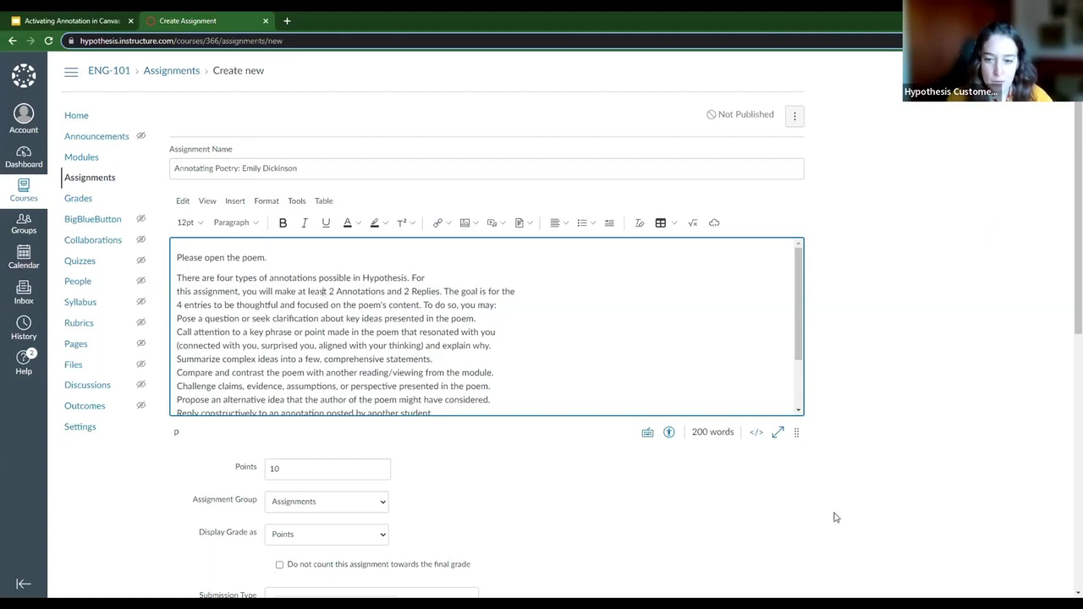
# Keep the grade display as Points and choose External Tool as the assignment's submission type.
pyautogui.scroll(-3, 830, 516)
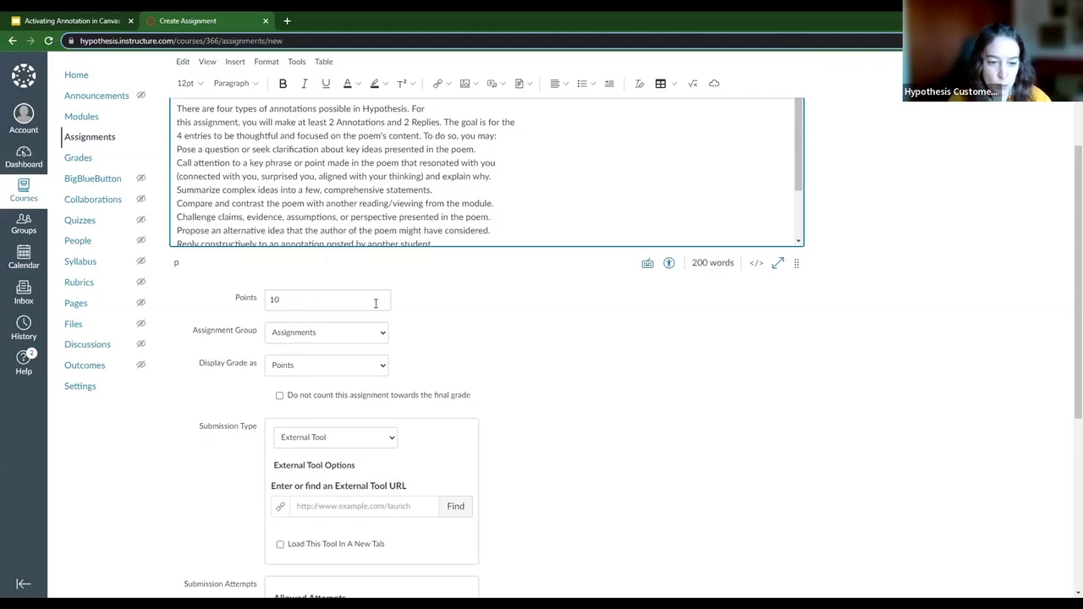
pyautogui.click(382, 371)
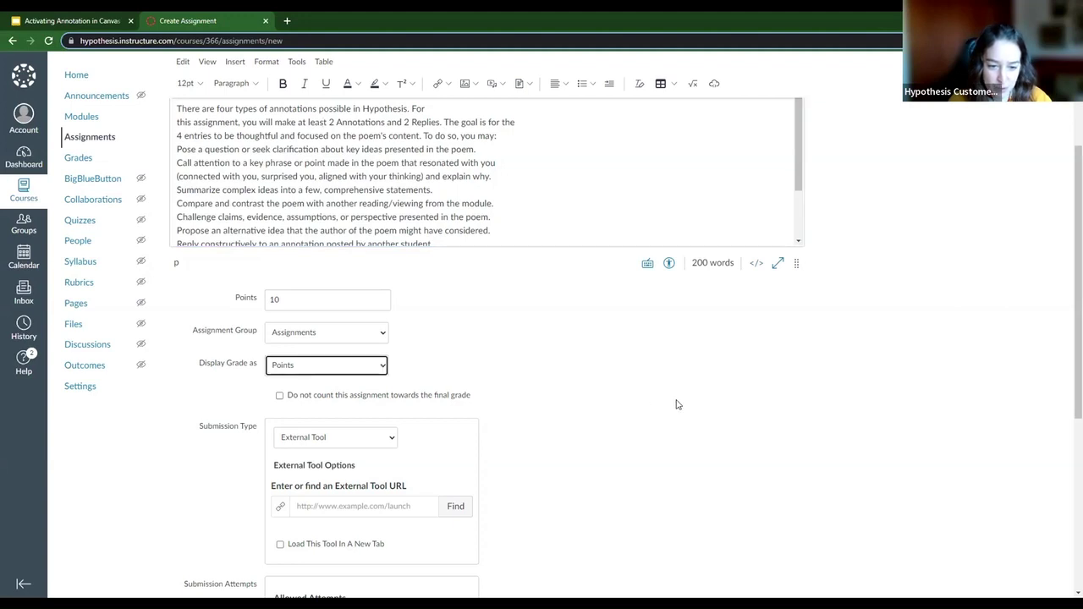
pyautogui.scroll(-3, 674, 403)
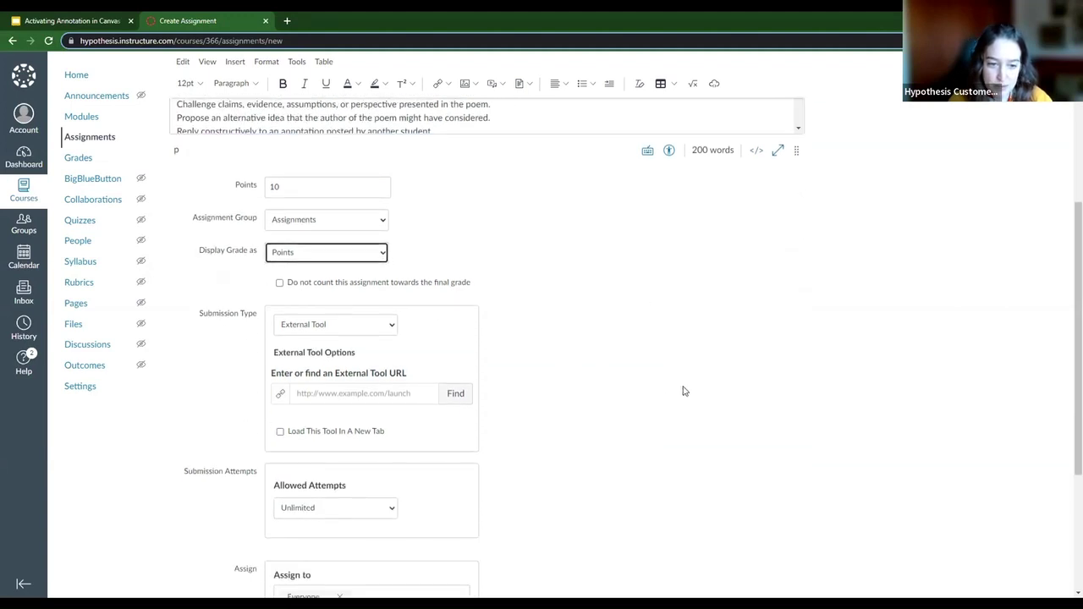
pyautogui.scroll(-1, 682, 390)
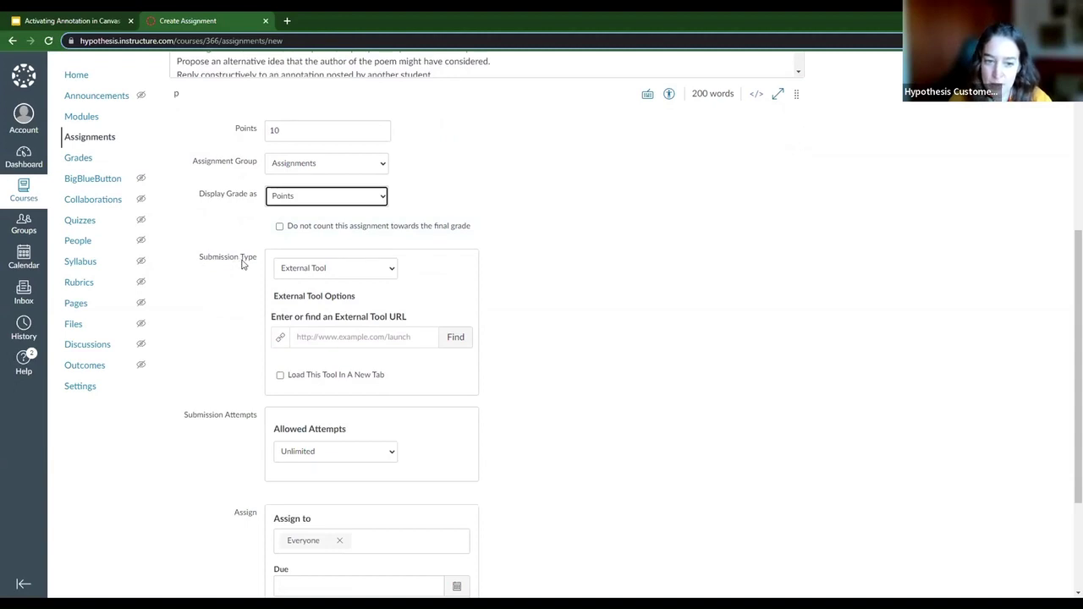
pyautogui.click(374, 269)
pyautogui.click(321, 315)
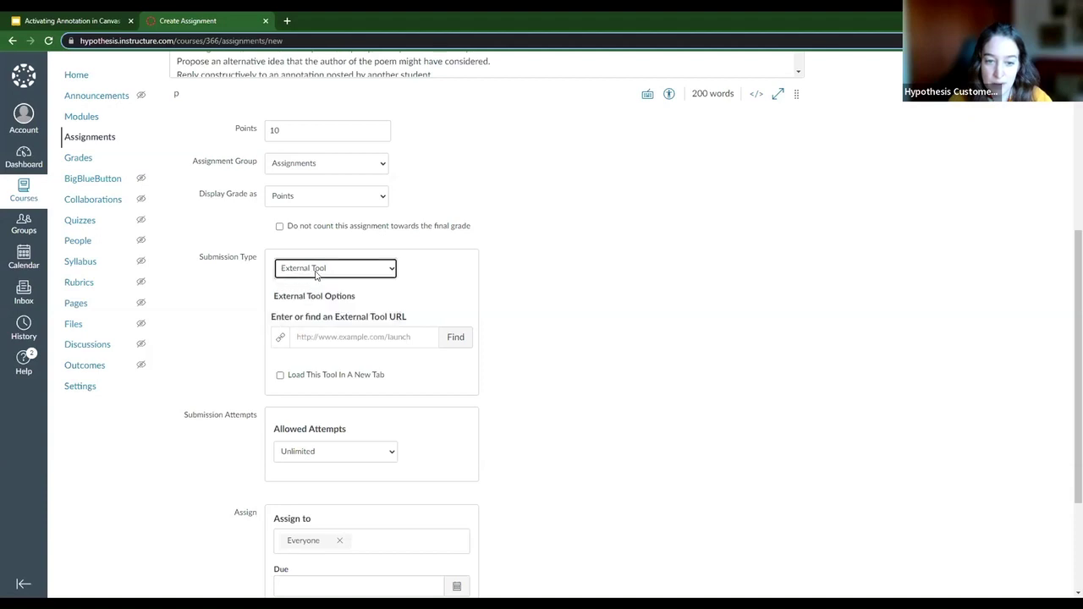
# Find the external tools and choose the Hypothesis entry described as the site-wide production install.
pyautogui.click(456, 339)
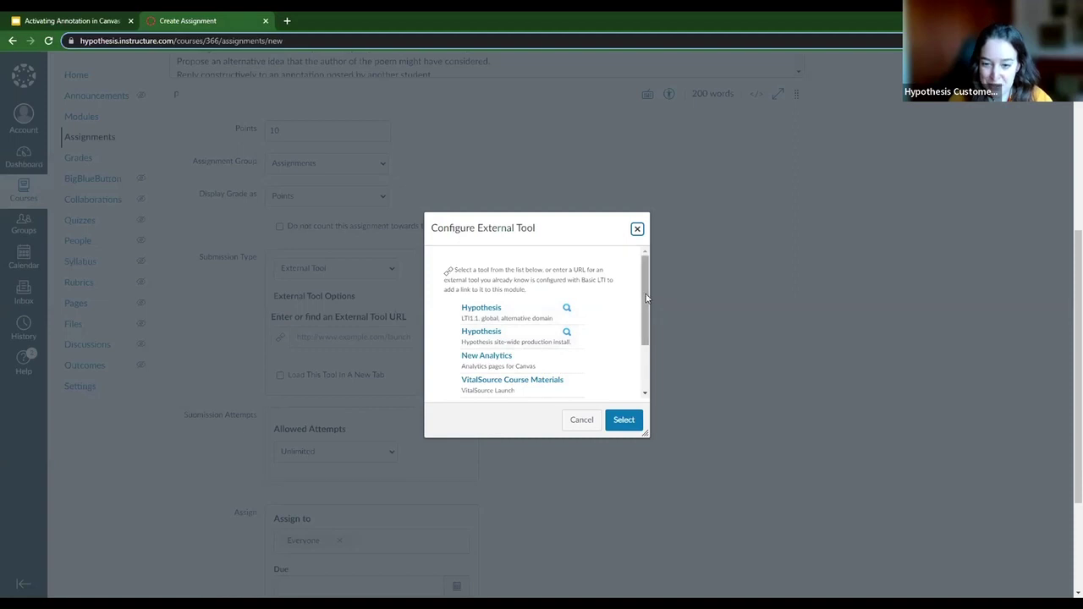
pyautogui.moveTo(645, 297); pyautogui.dragTo(647, 315)
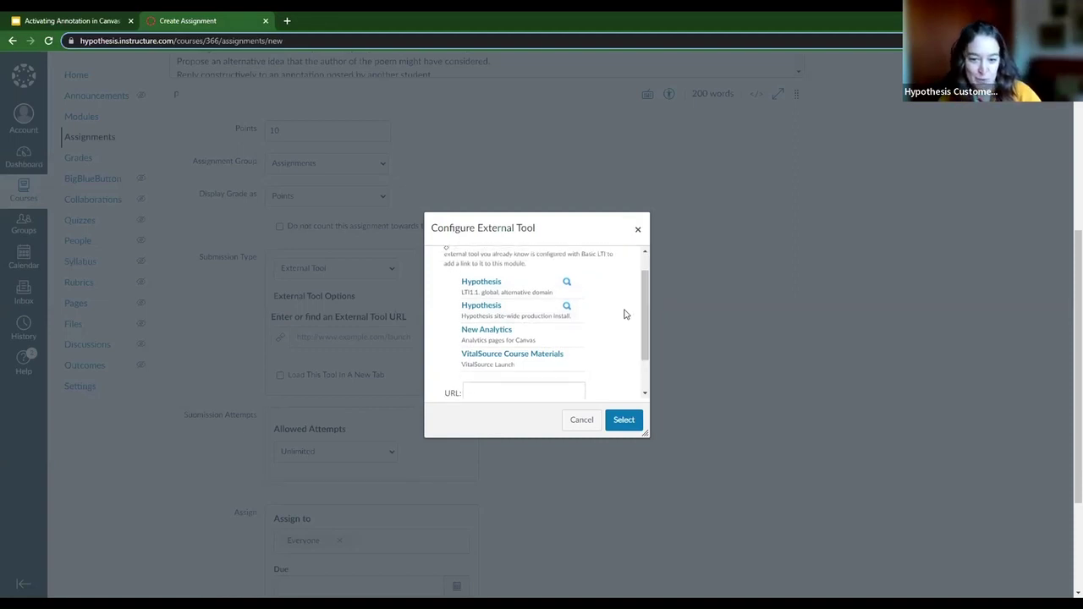
pyautogui.click(479, 309)
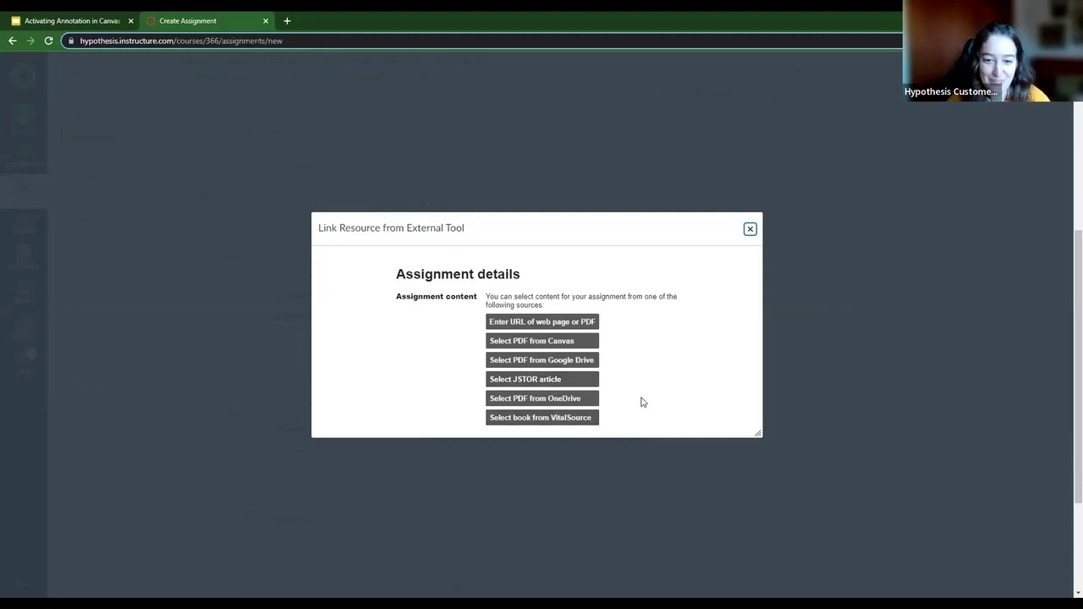
pyautogui.click(508, 324)
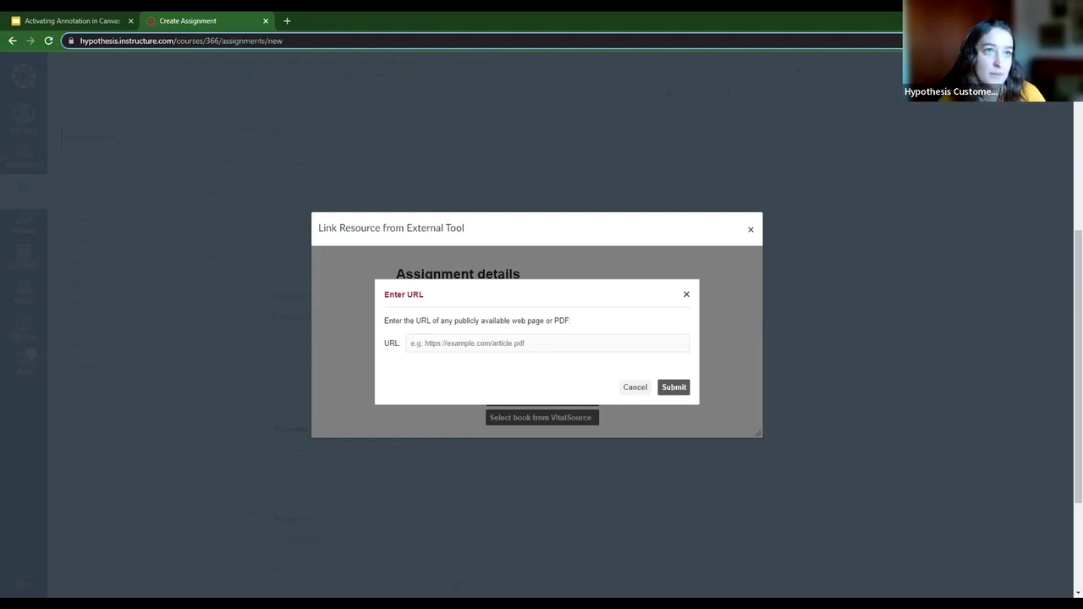
pyautogui.click(438, 342)
pyautogui.write('https://www.poetryfoundation.org/poems/42889/hope-is-the-thing-with-feathers-314')
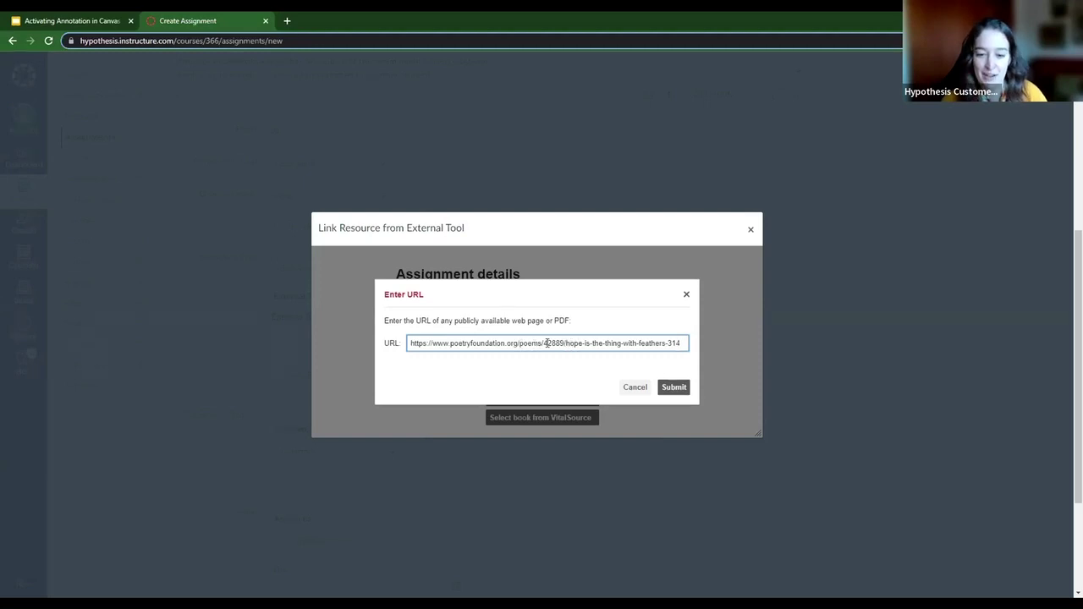
pyautogui.click(670, 389)
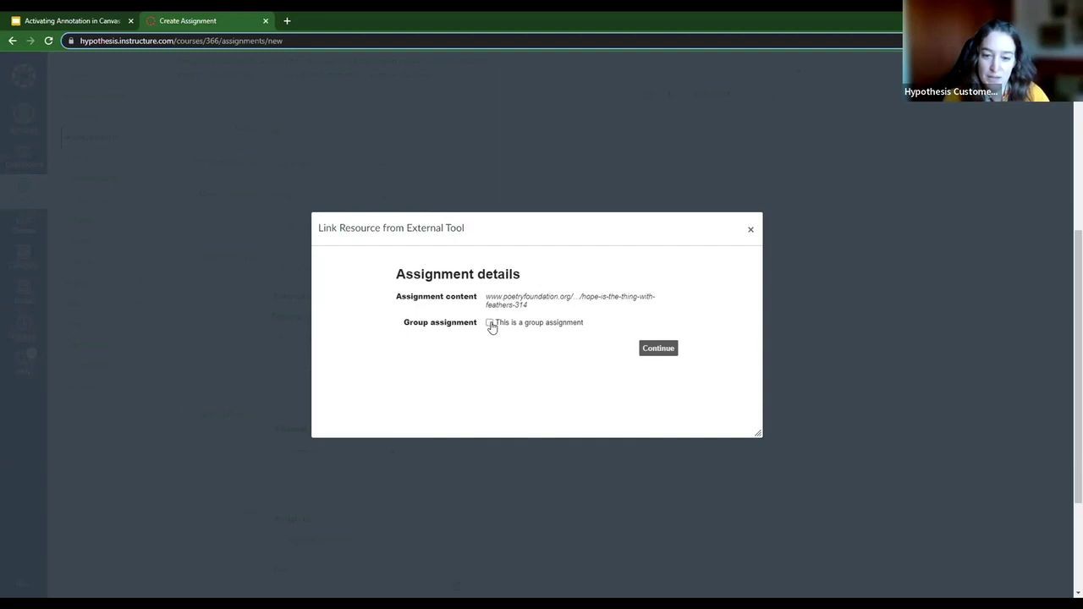
# Make this a group assignment using the Emily Dickinson Reading Groups group set and continue.
pyautogui.click(490, 325)
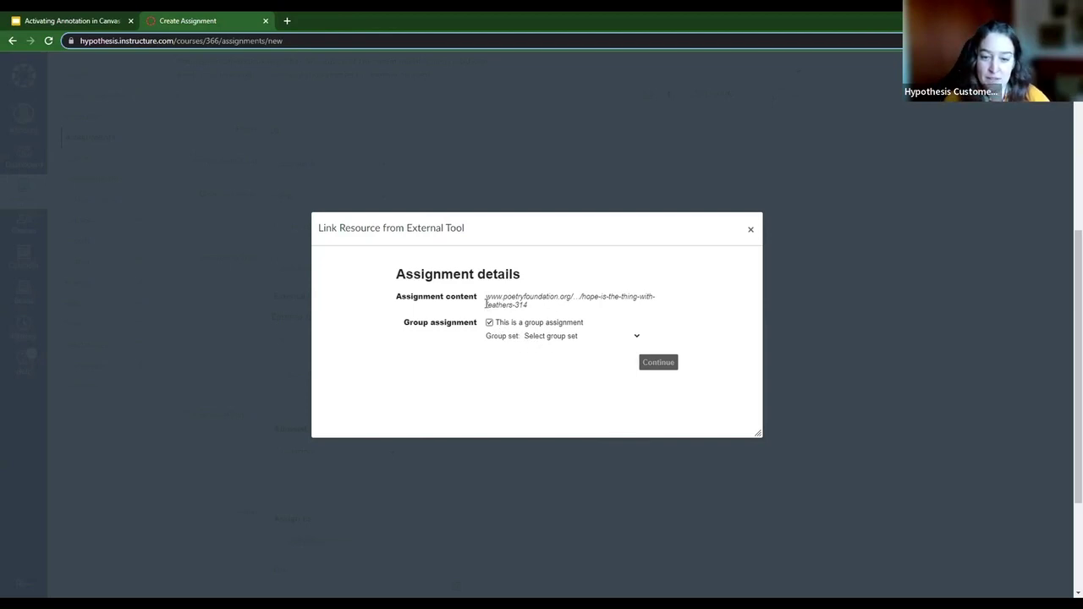
pyautogui.click(587, 337)
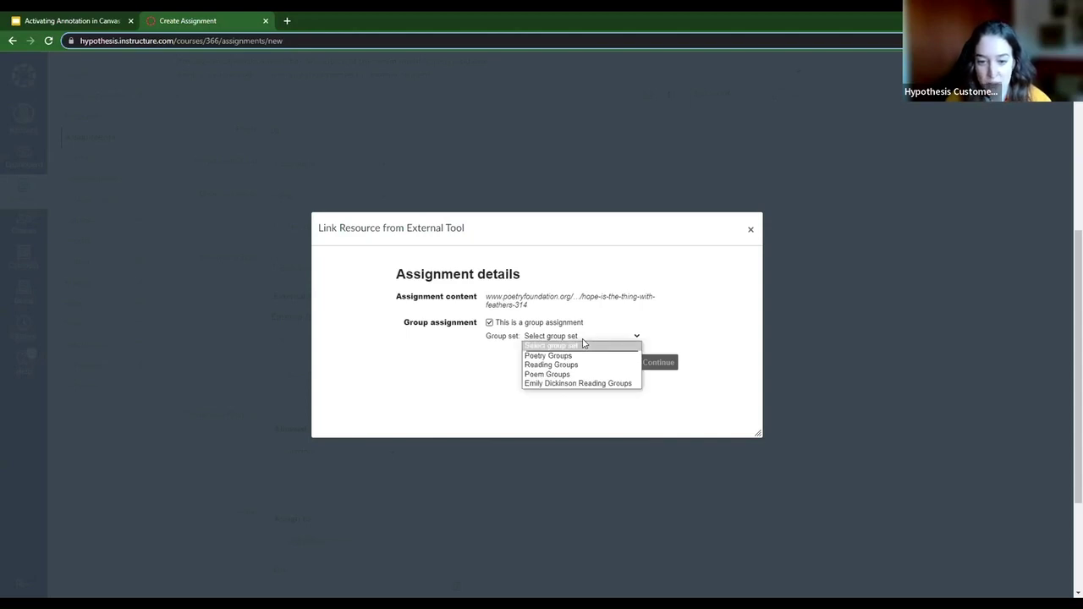
pyautogui.click(584, 385)
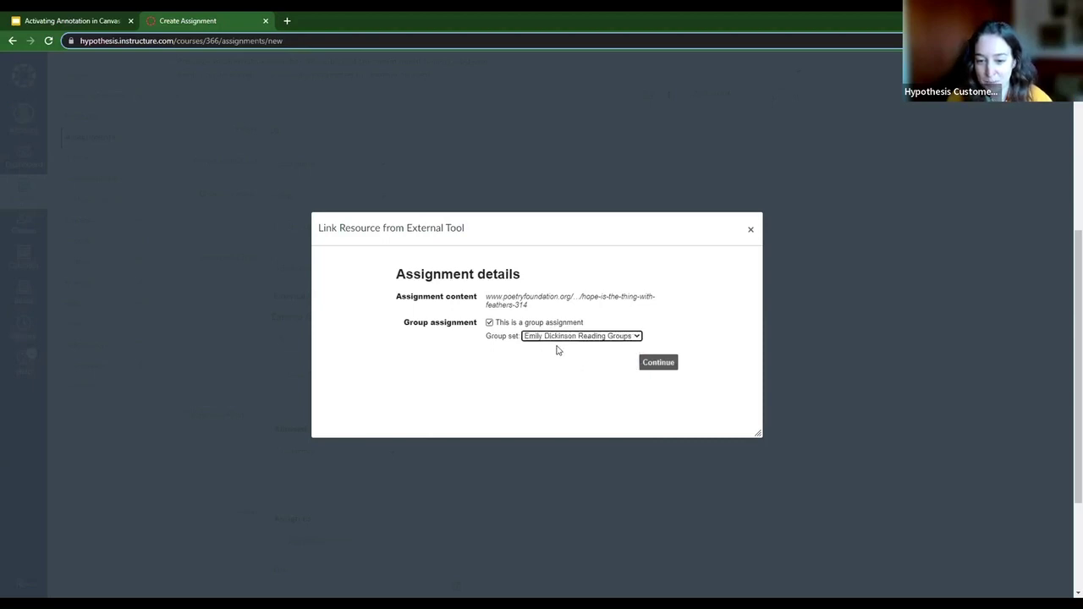
pyautogui.click(659, 368)
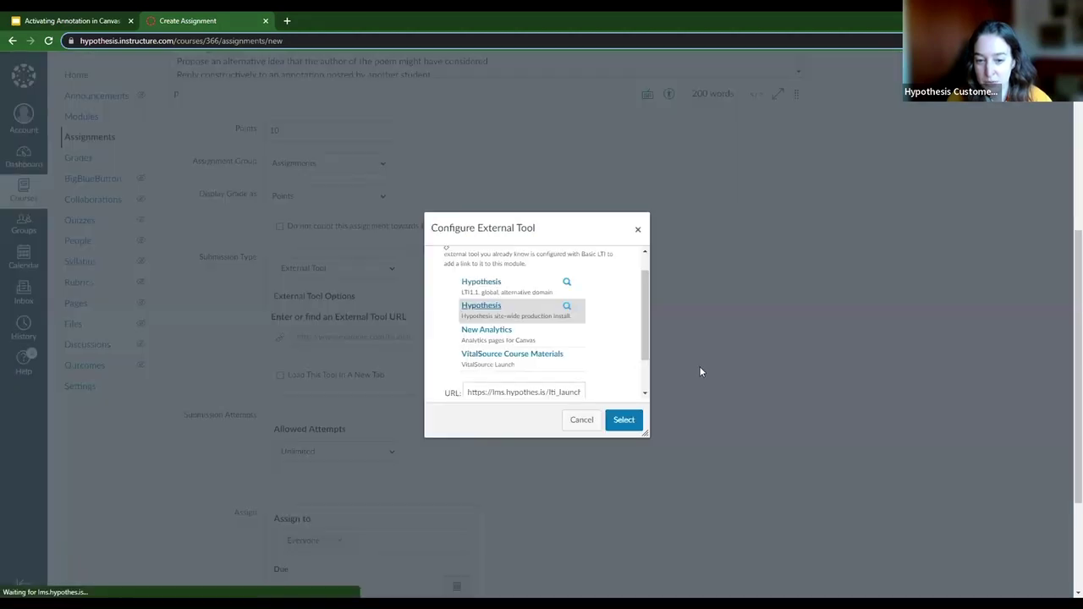
# Set the Hypothesis tool to load in a new tab, confirm its selection, and save and publish the assignment.
pyautogui.scroll(-1, 626, 372)
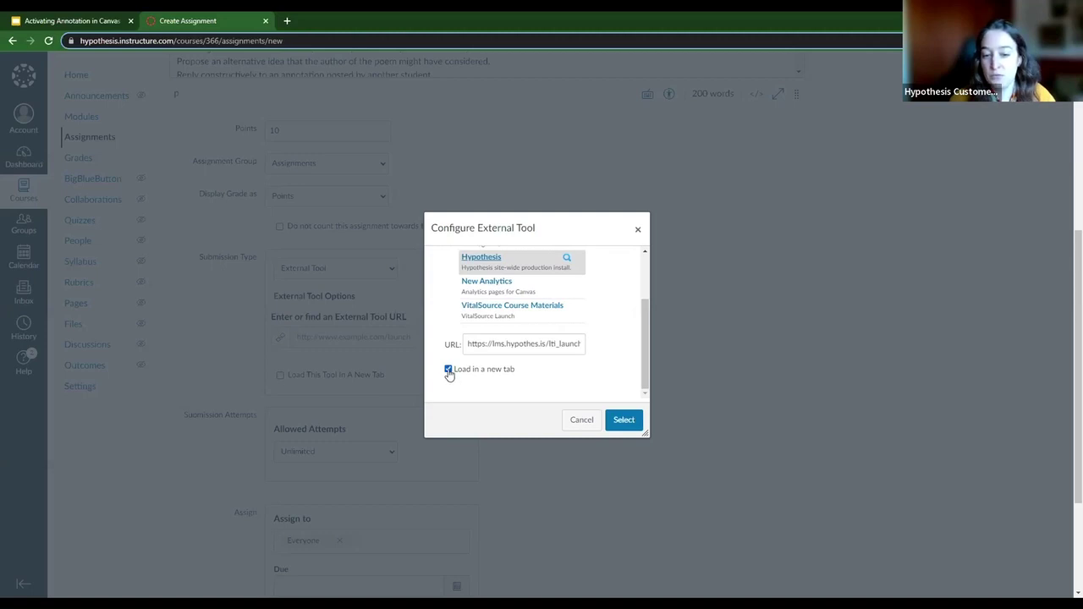
pyautogui.click(621, 421)
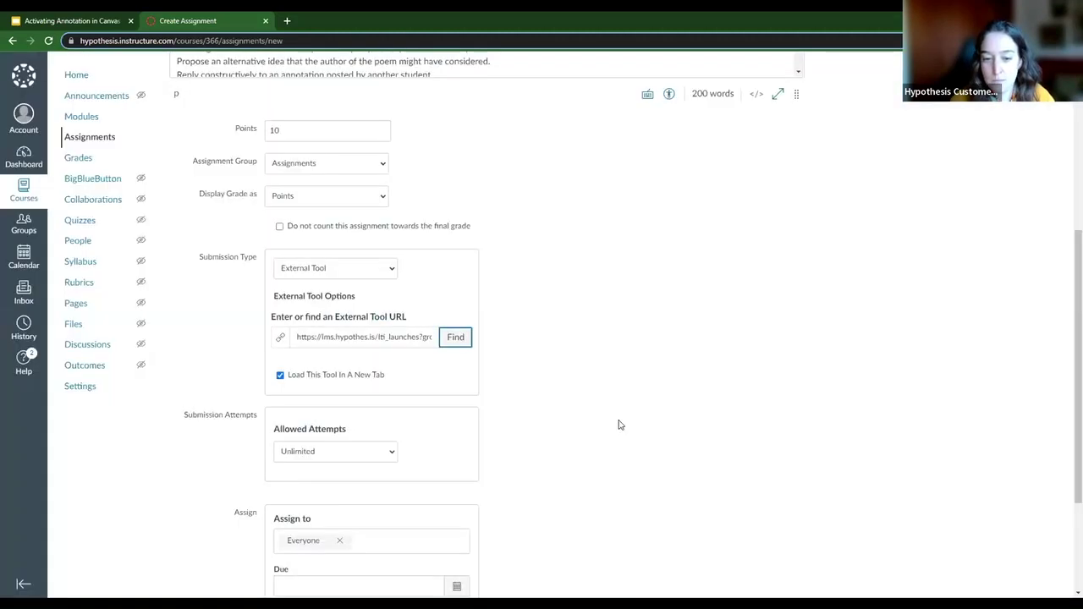
pyautogui.scroll(-2, 619, 424)
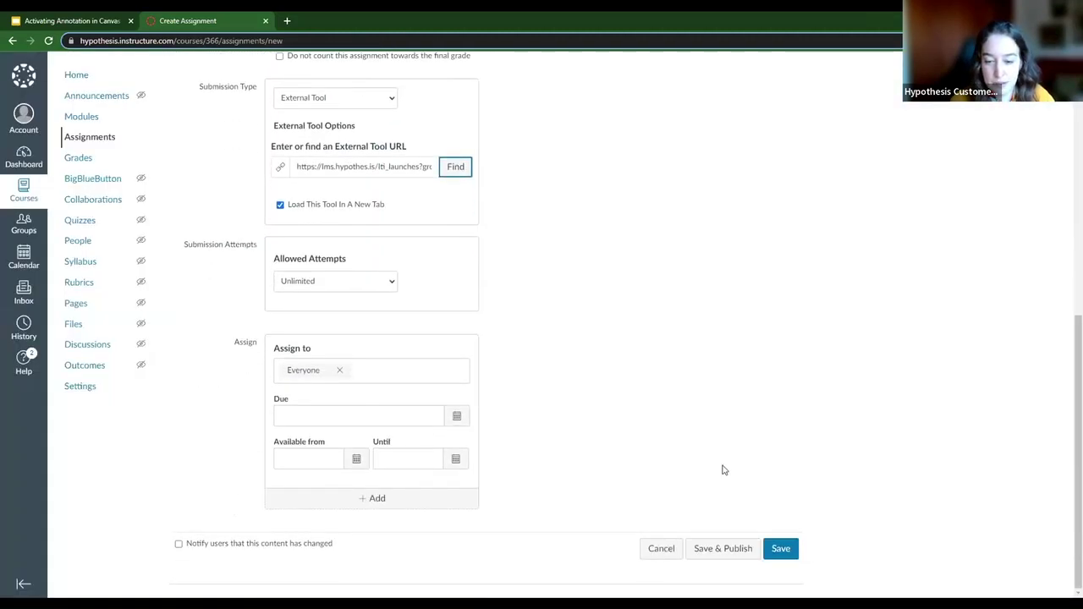
pyautogui.click(722, 548)
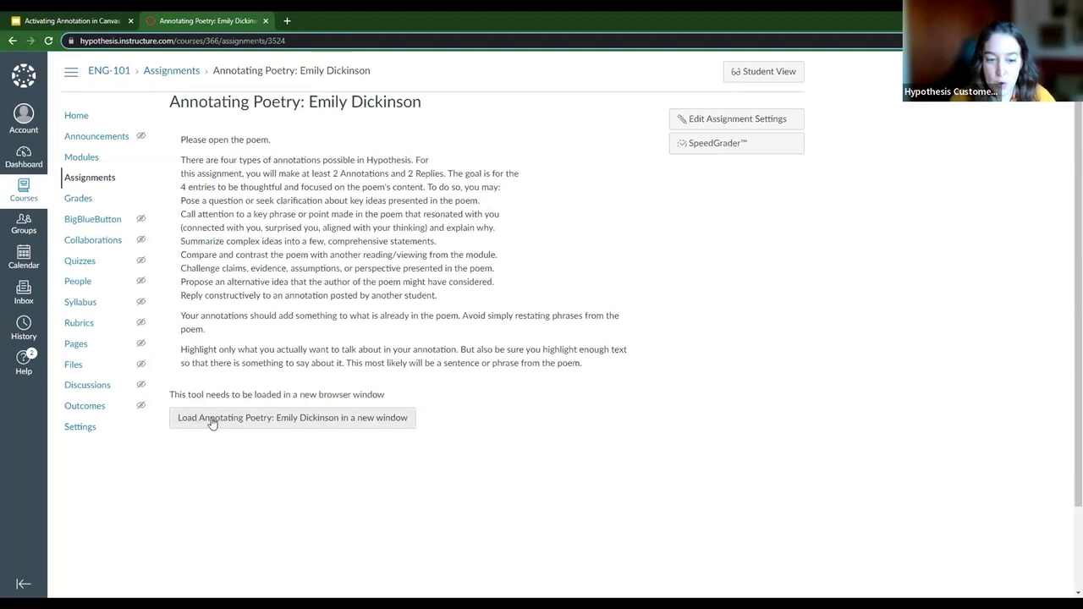
# Load the Annotating Poetry: Emily Dickinson assignment in a new window and view its Hypothesis help and list of reading groups.
pyautogui.click(268, 423)
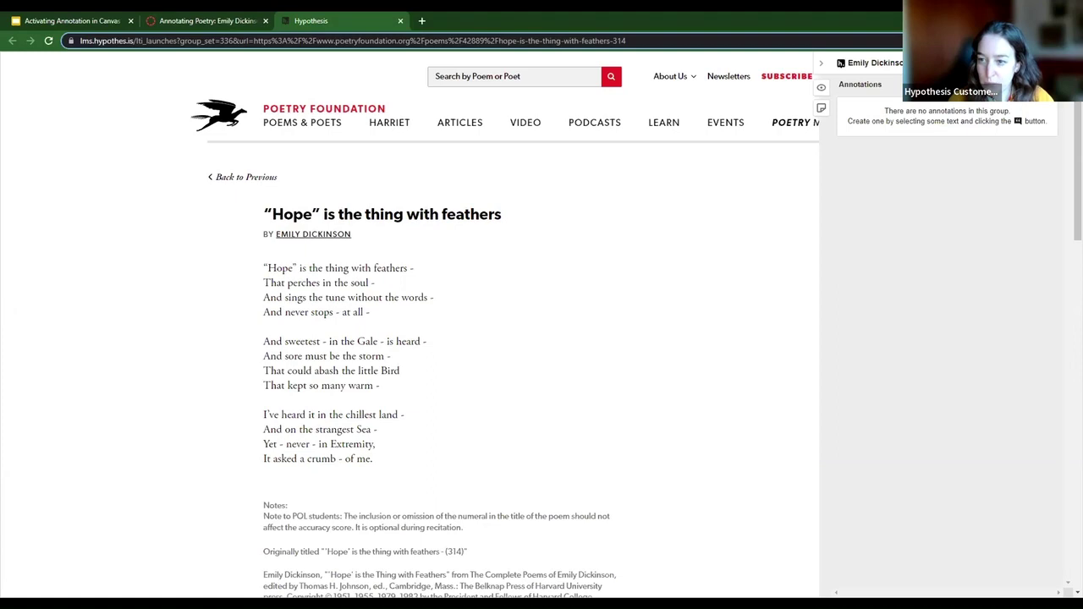
pyautogui.click(1036, 63)
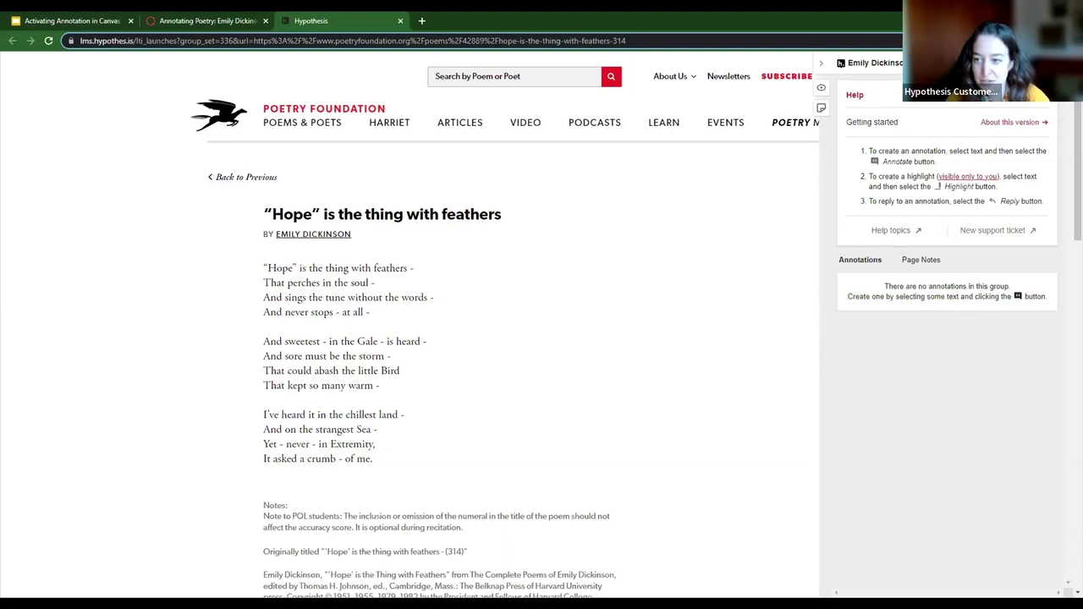
pyautogui.click(872, 63)
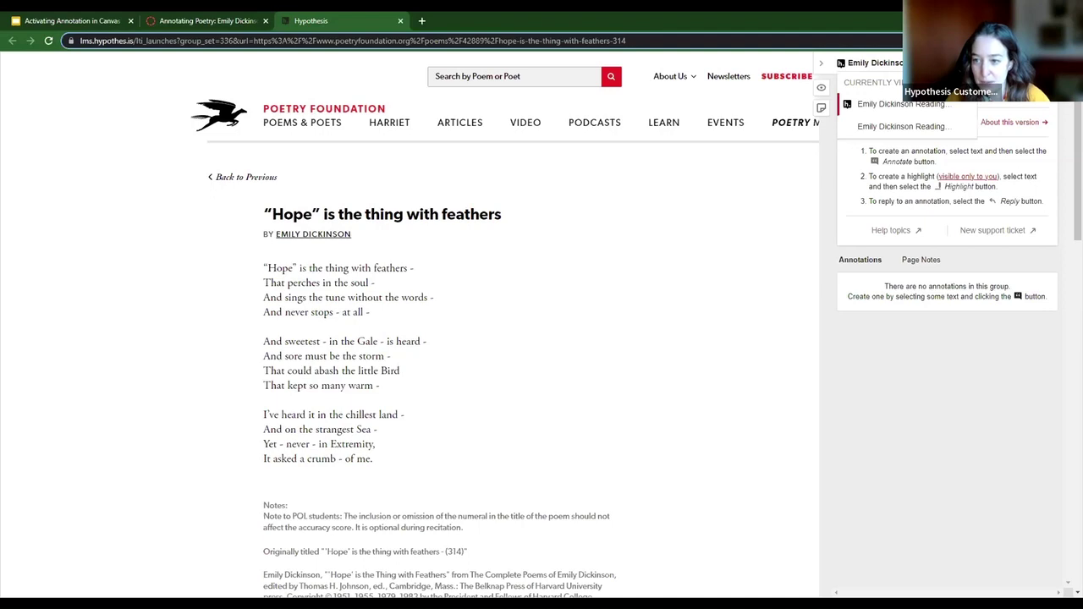
pyautogui.click(902, 113)
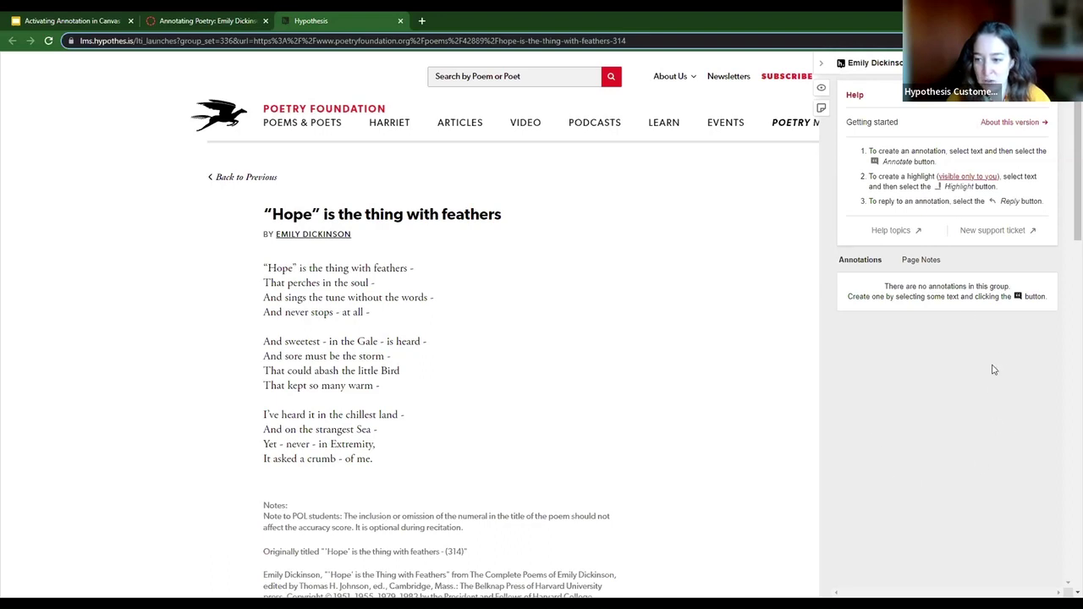
pyautogui.click(899, 74)
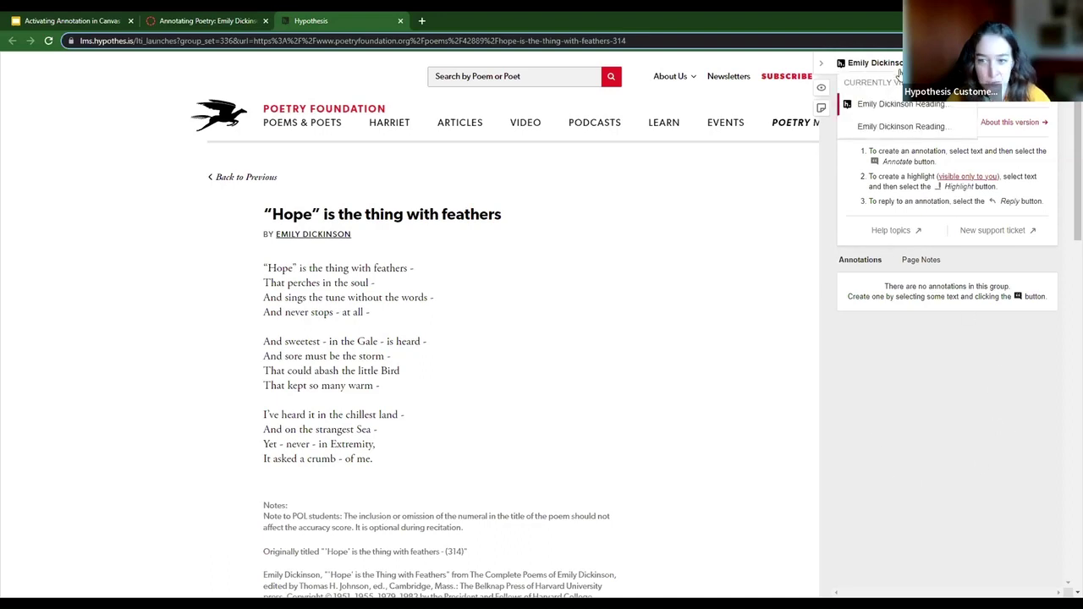
pyautogui.click(899, 74)
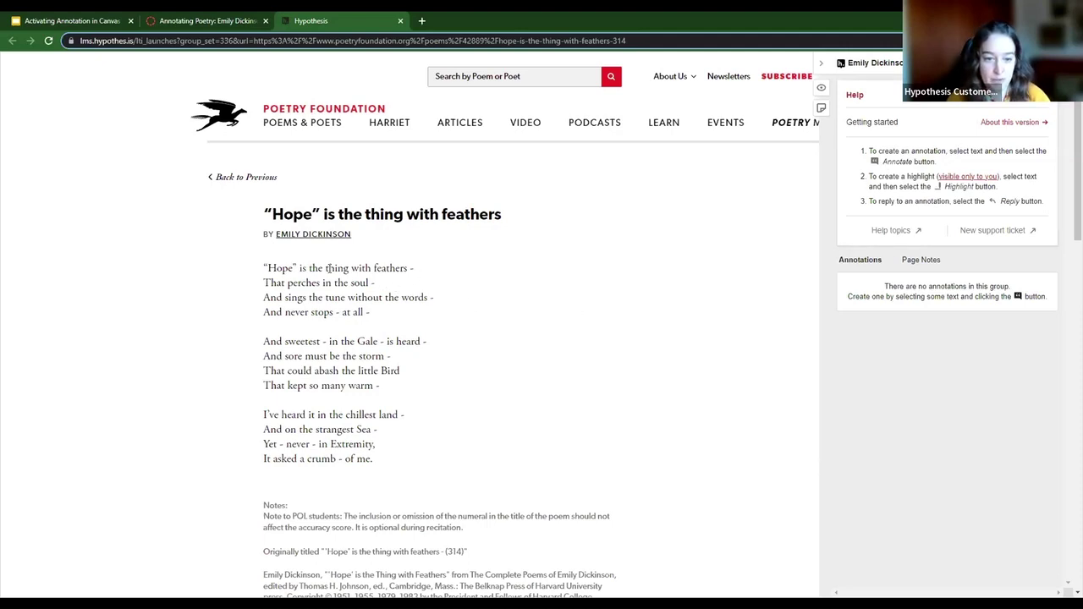
# Annotate the words "thing with feathers" in the poem's first line with the comment "Is this supposed to be a bird?".
pyautogui.moveTo(325, 267); pyautogui.dragTo(409, 268)
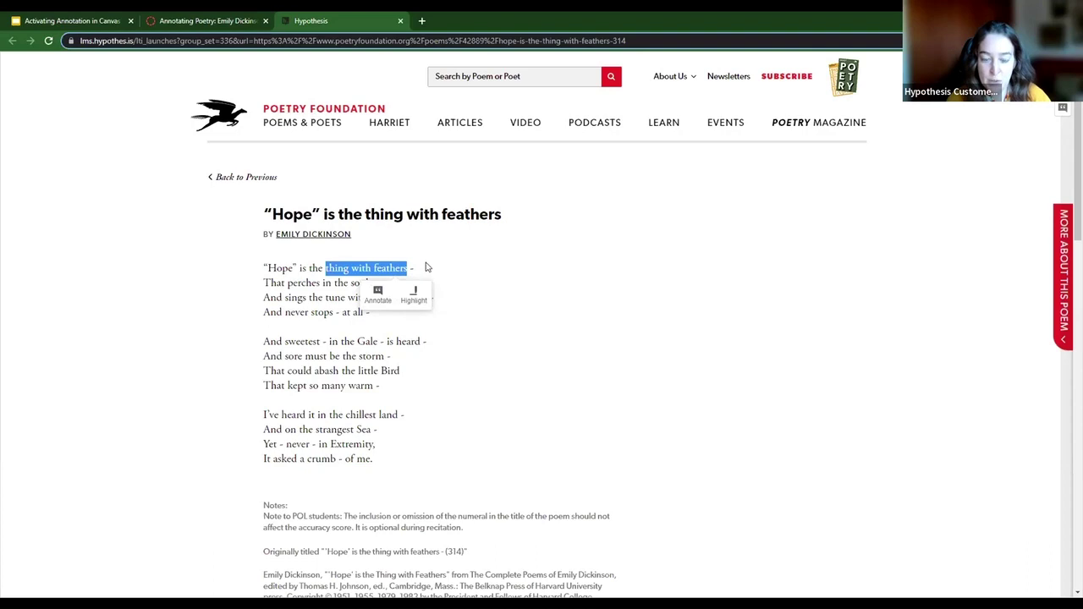
pyautogui.click(377, 293)
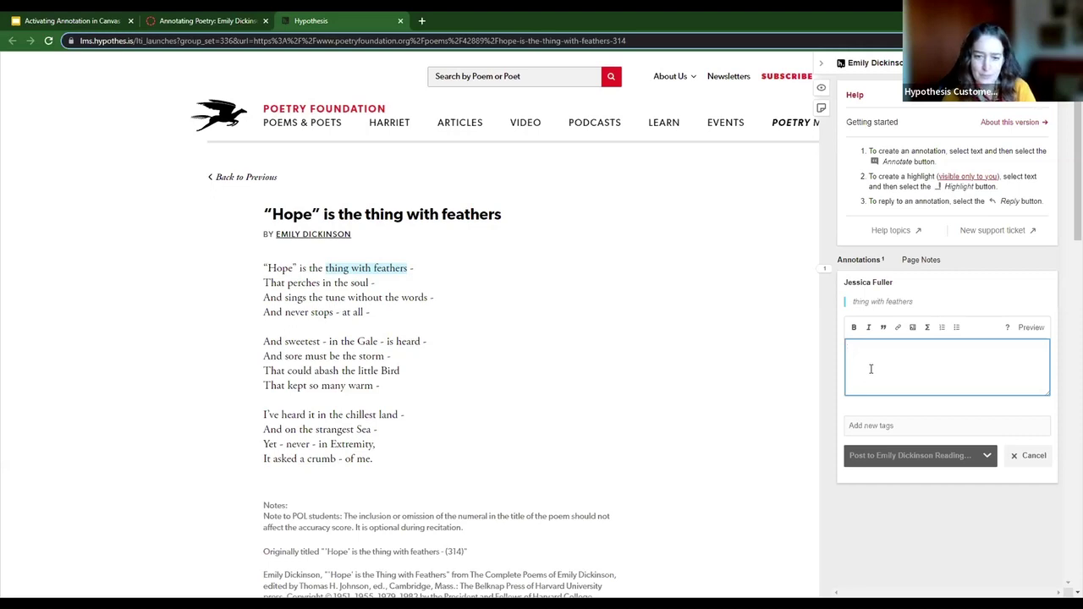
pyautogui.write('Is this suppose')
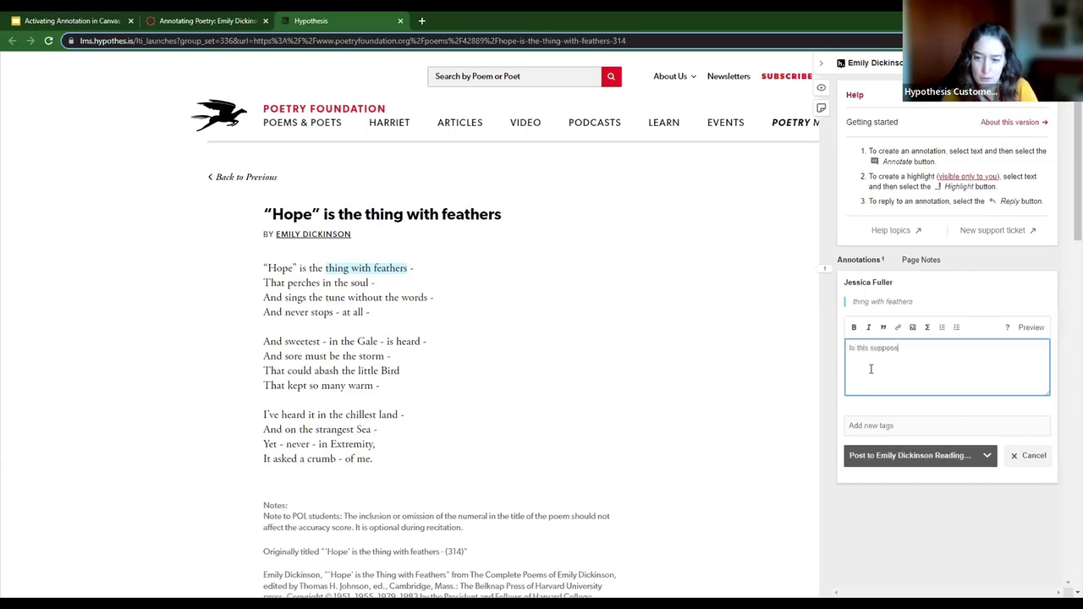
pyautogui.write('d to be a bird')
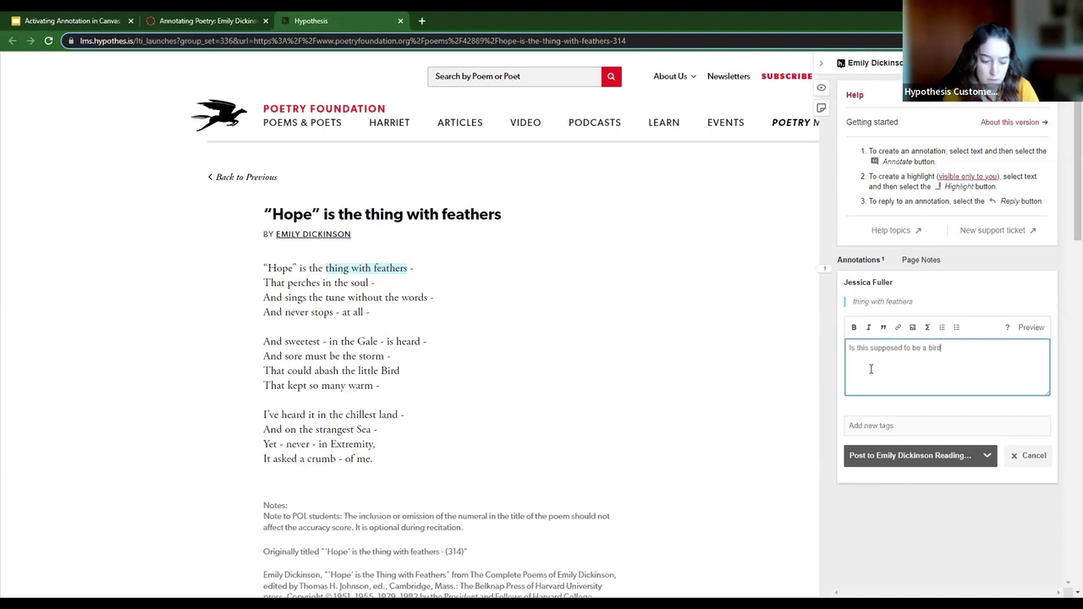
pyautogui.write('?')
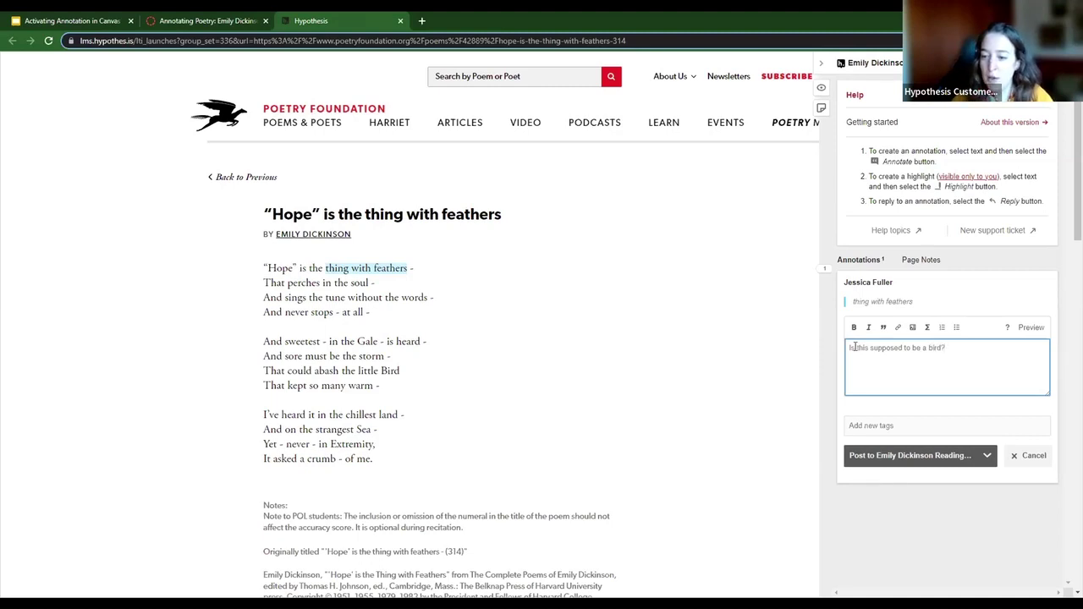